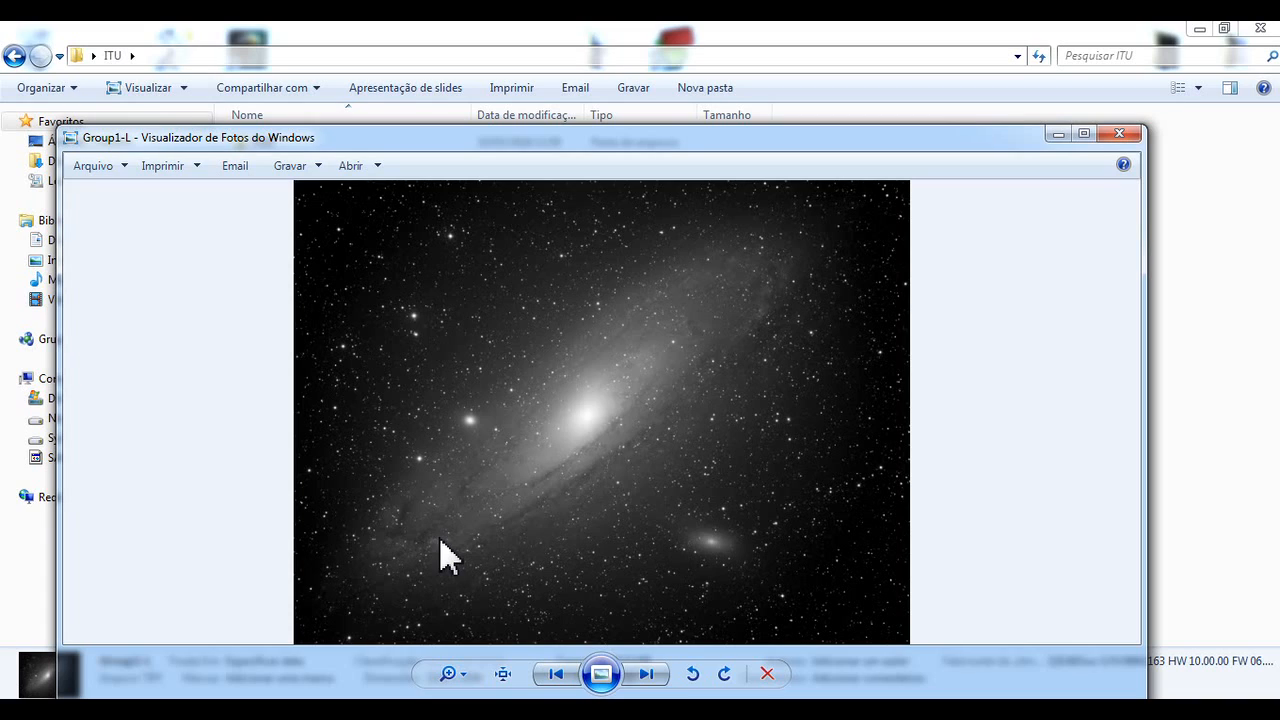
# - Close the photo preview and open the Group1-B, Group1-G, Group1-L and Group1-R TIFF files in Photoshop
pyautogui.moveTo(760, 148); pyautogui.dragTo(757, 110)
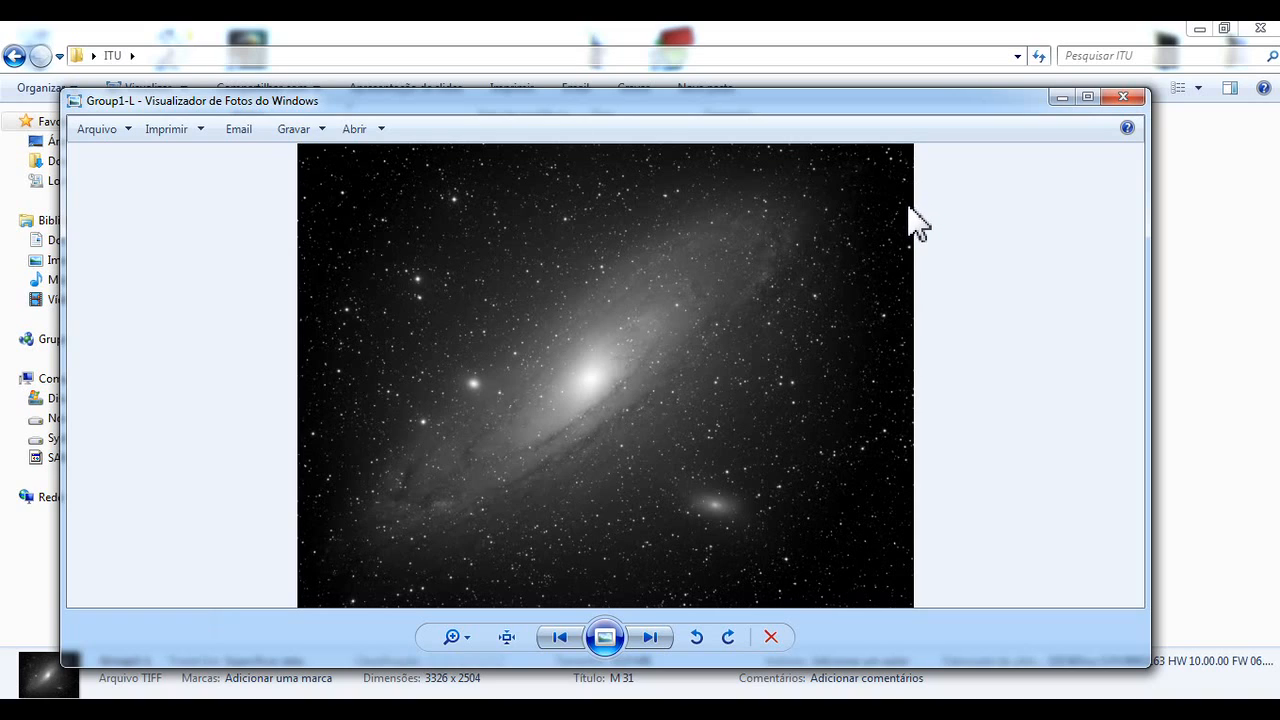
pyautogui.click(1122, 97)
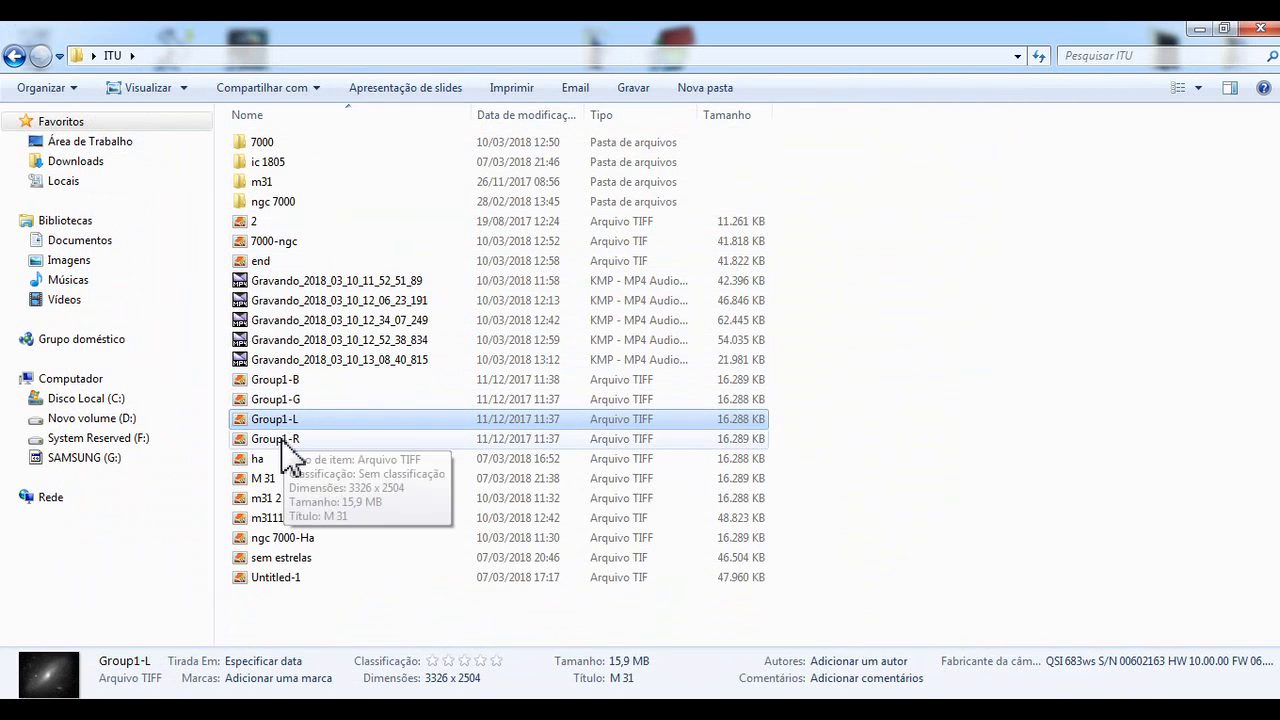
pyautogui.click(288, 445)
pyautogui.keyDown('ctrl'); pyautogui.click(289, 404); pyautogui.keyUp('ctrl')
pyautogui.keyDown('ctrl'); pyautogui.click(289, 424); pyautogui.keyUp('ctrl')
pyautogui.keyDown('ctrl'); pyautogui.click(302, 382); pyautogui.keyUp('ctrl')
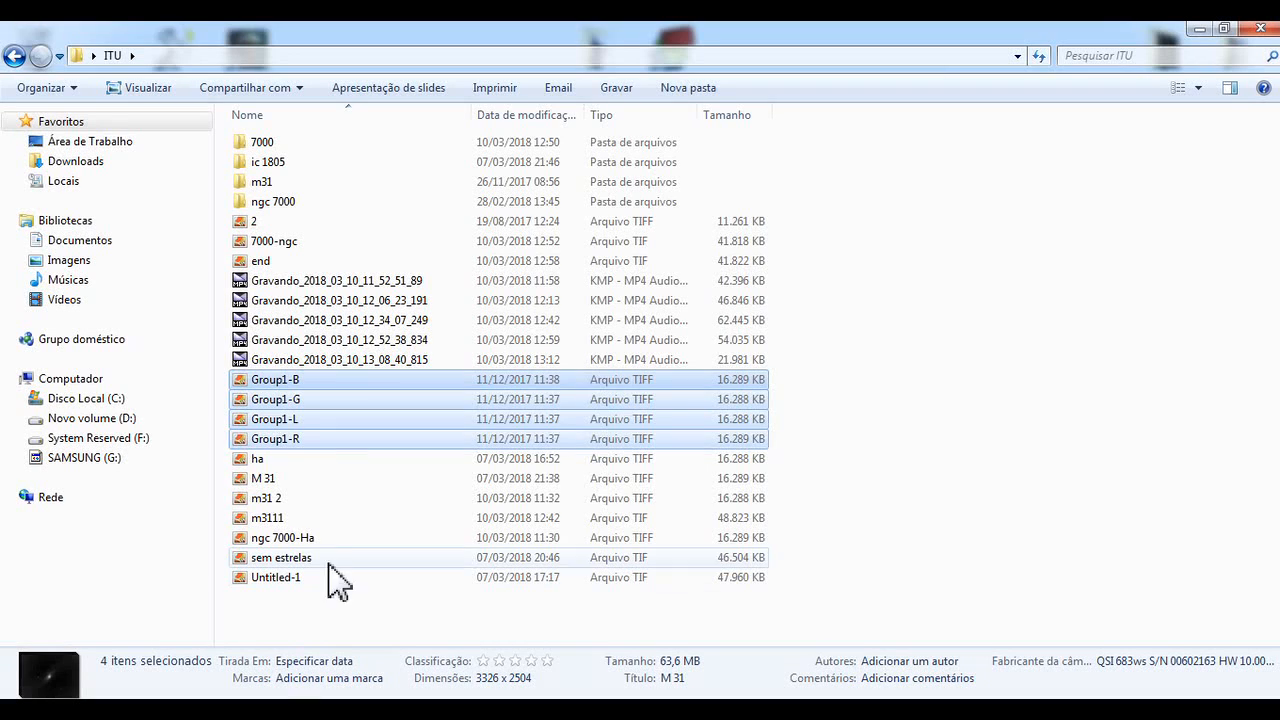
pyautogui.moveTo(326, 437); pyautogui.dragTo(322, 604)
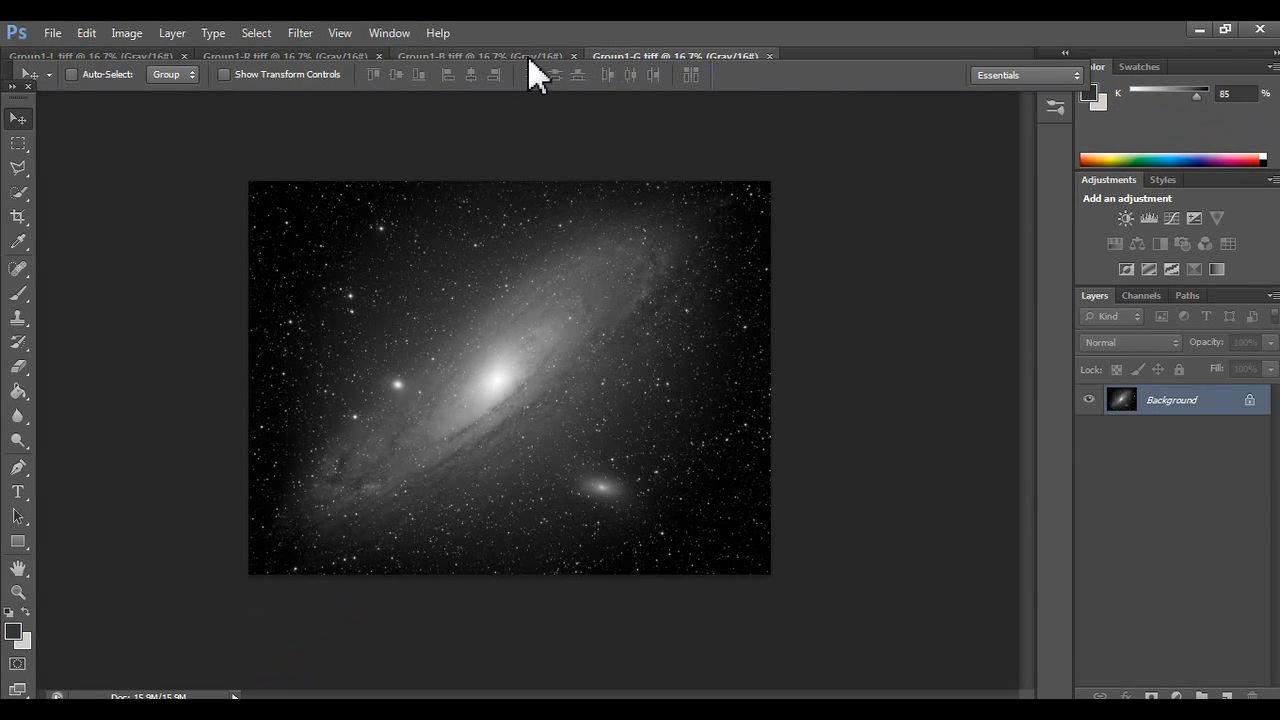
# - Close the Group1-L image and create a new 3326 x 2504 pixel document at 400 pixels/inch in 16-bit RGB with a white background
pyautogui.click(152, 58)
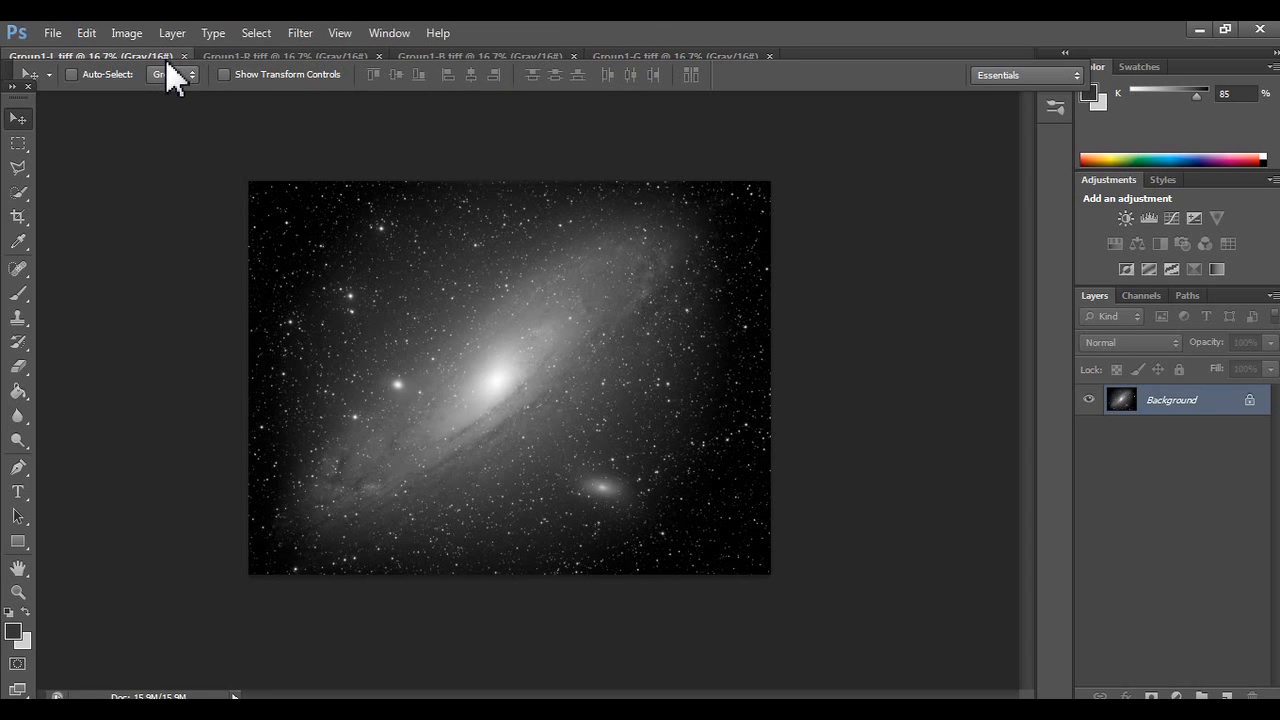
pyautogui.click(184, 56)
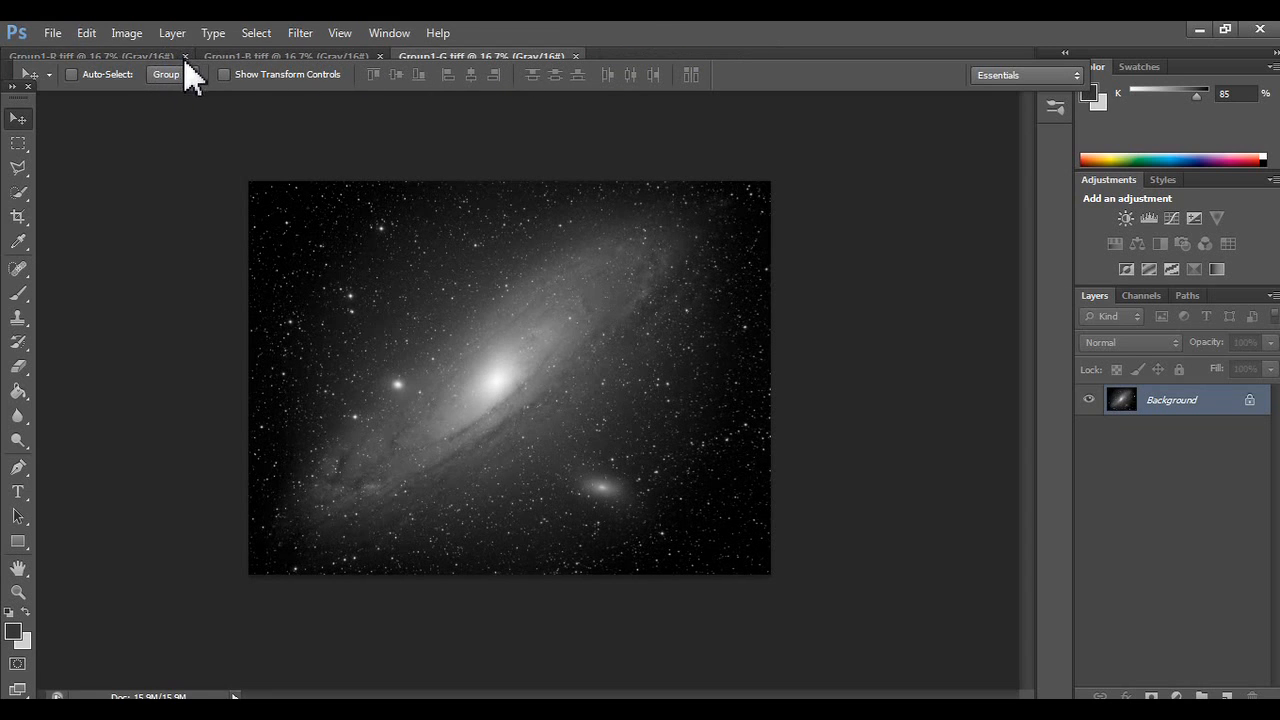
pyautogui.click(50, 34)
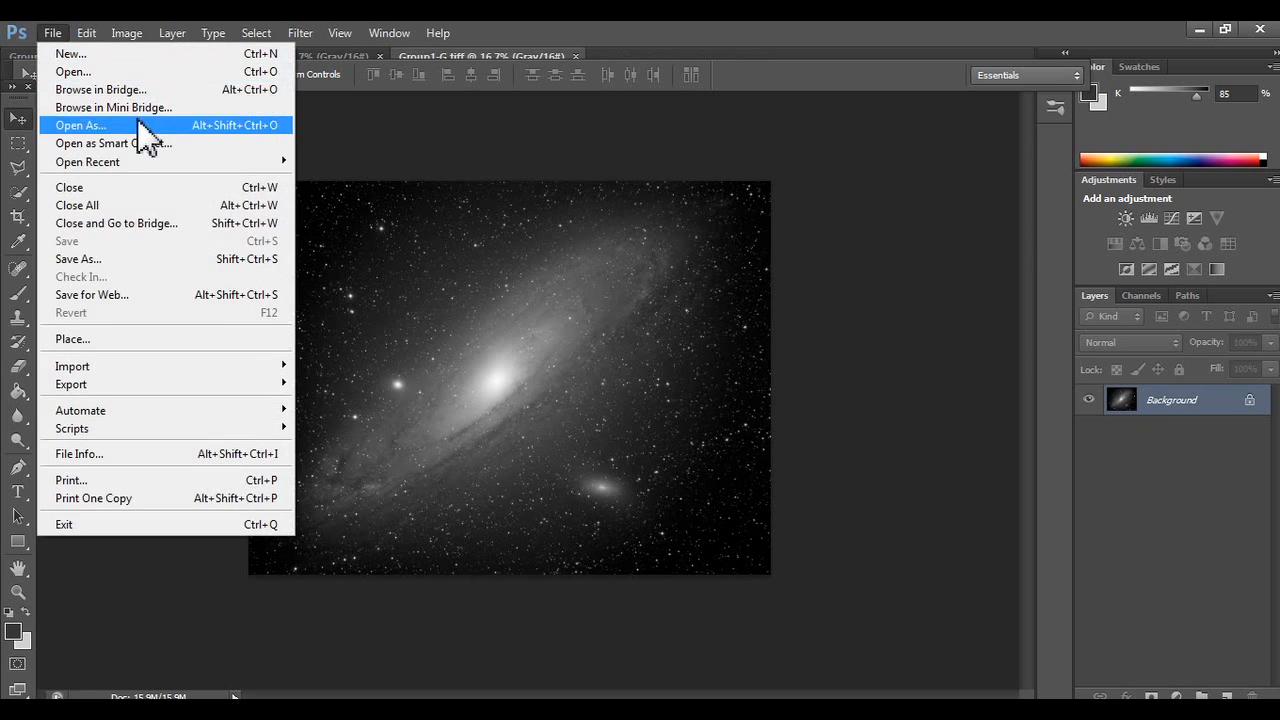
pyautogui.click(193, 55)
pyautogui.doubleClick(566, 266)
pyautogui.doubleClick(566, 293)
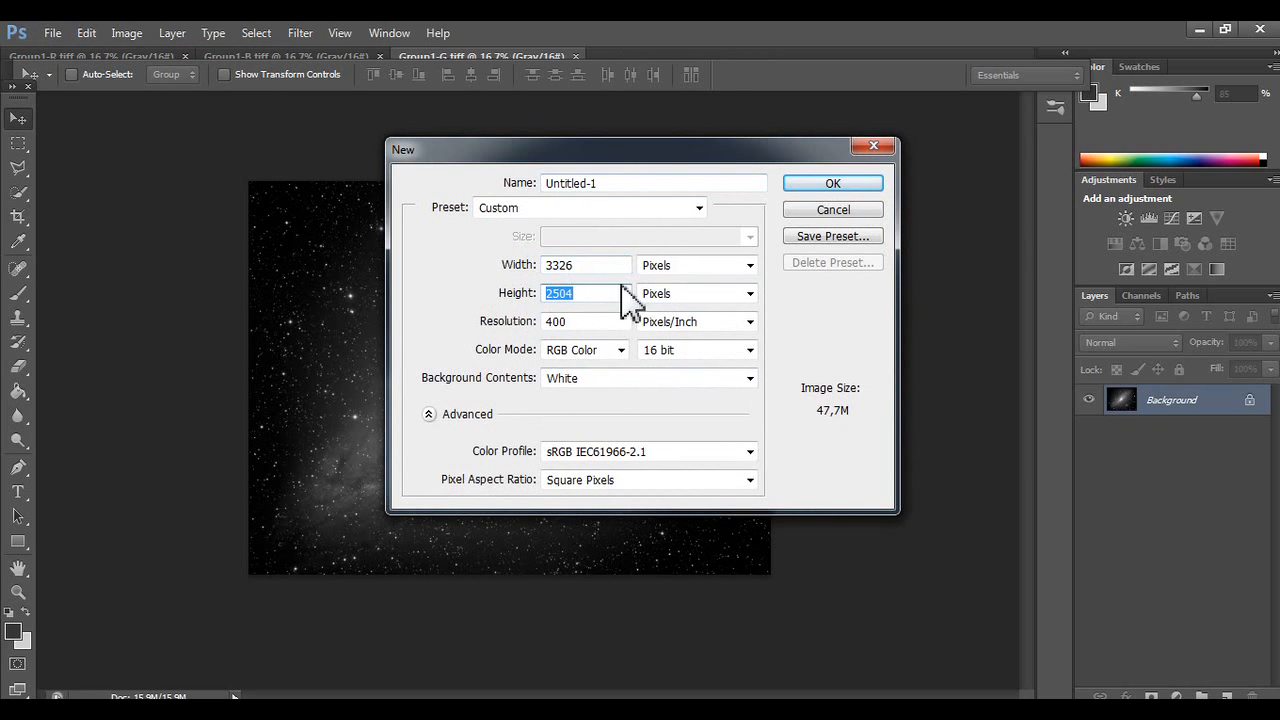
pyautogui.click(805, 185)
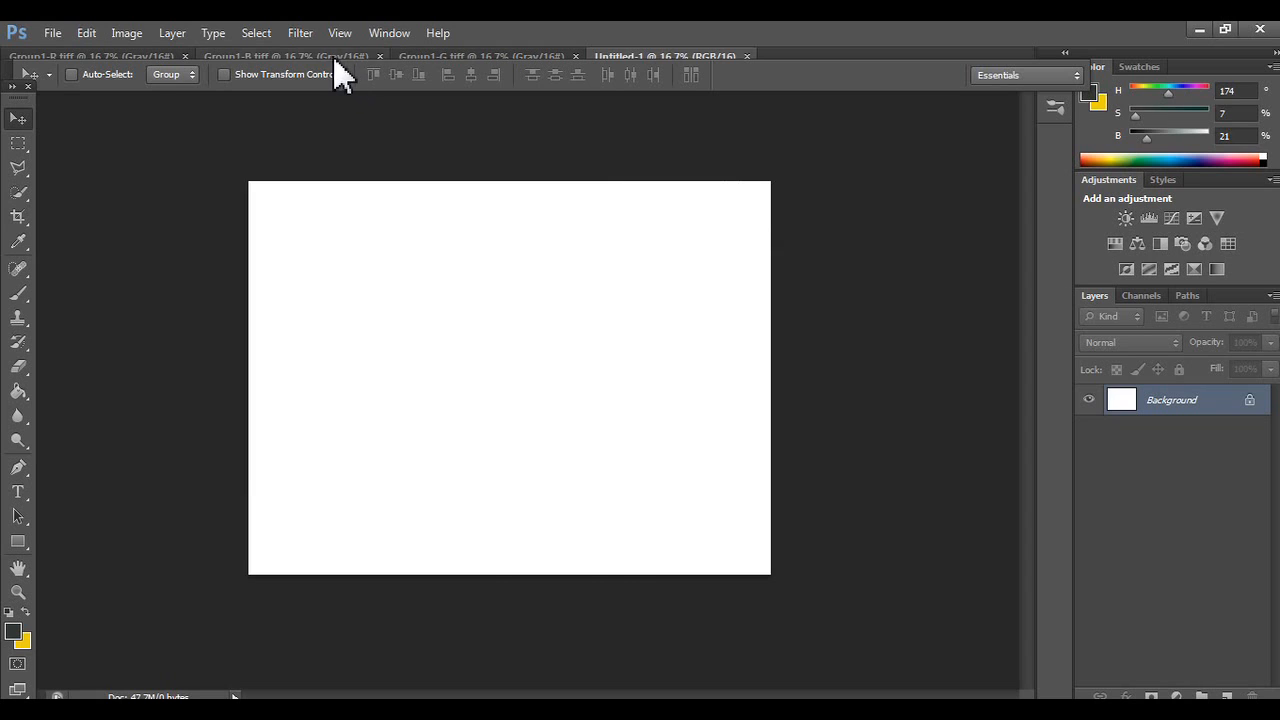
# - Copy the whole Group1-B image and paste it into the Red channel of Untitled-1
pyautogui.click(334, 57)
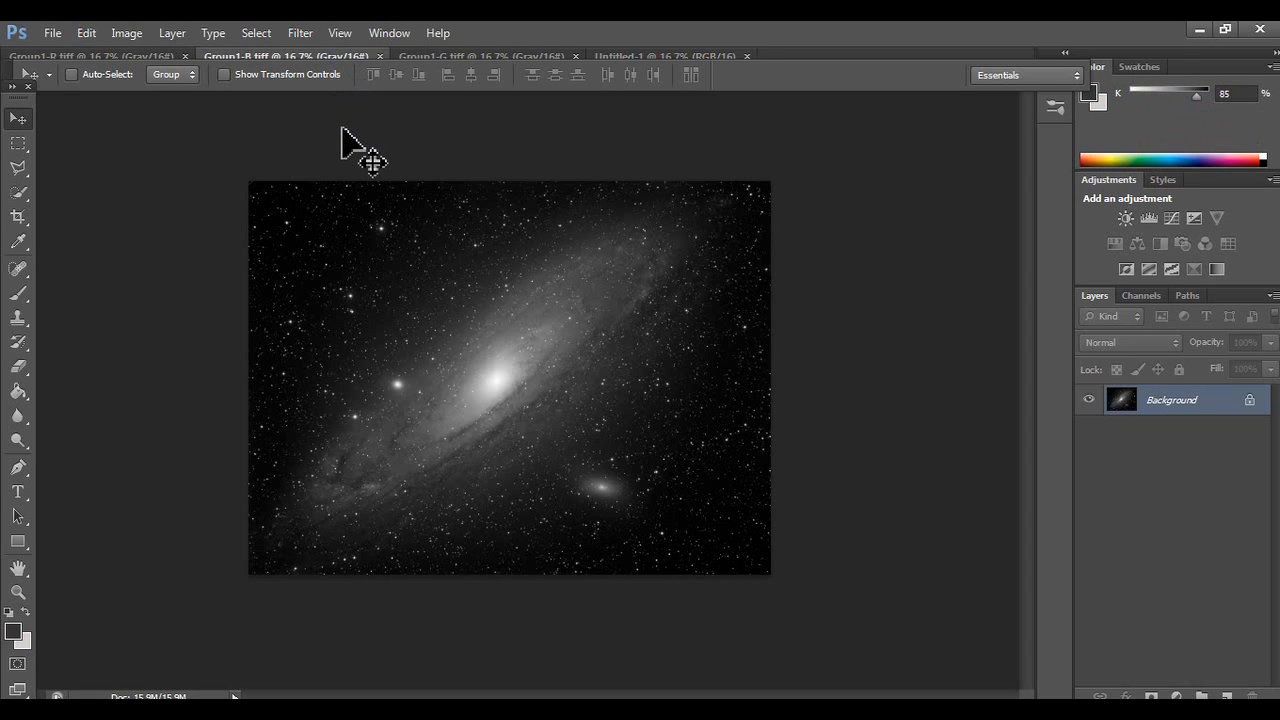
pyautogui.moveTo(341, 127); pyautogui.dragTo(641, 45)
pyautogui.click(644, 53)
pyautogui.click(1137, 296)
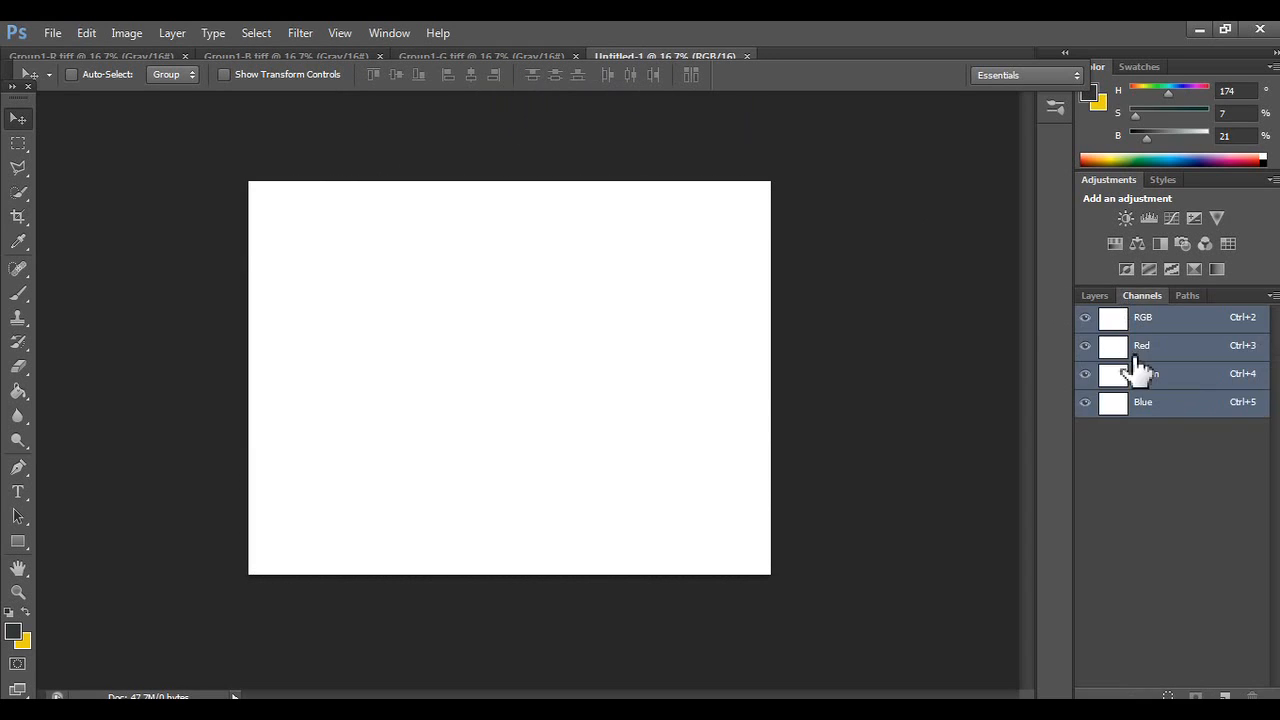
pyautogui.click(1155, 350)
pyautogui.hotkey('ctrl', 'v')
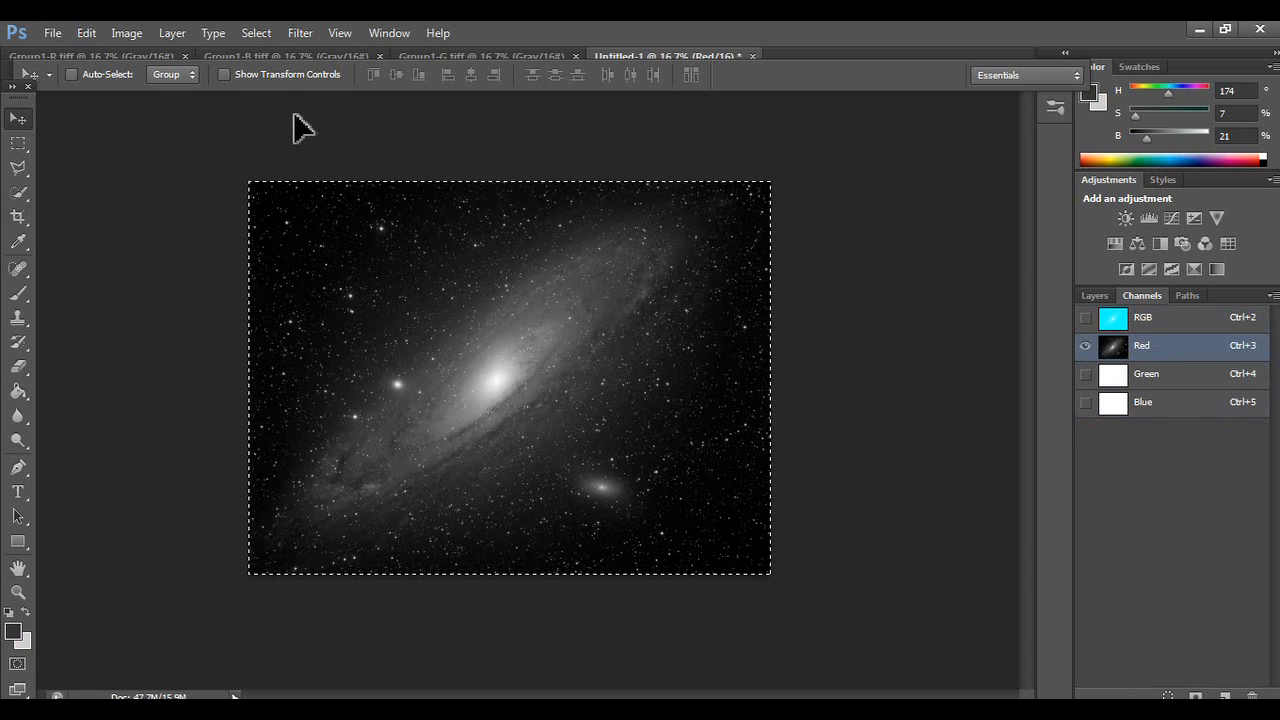
# - Copy the whole Group1-G image and paste it into the Green channel of Untitled-1
pyautogui.click(440, 55)
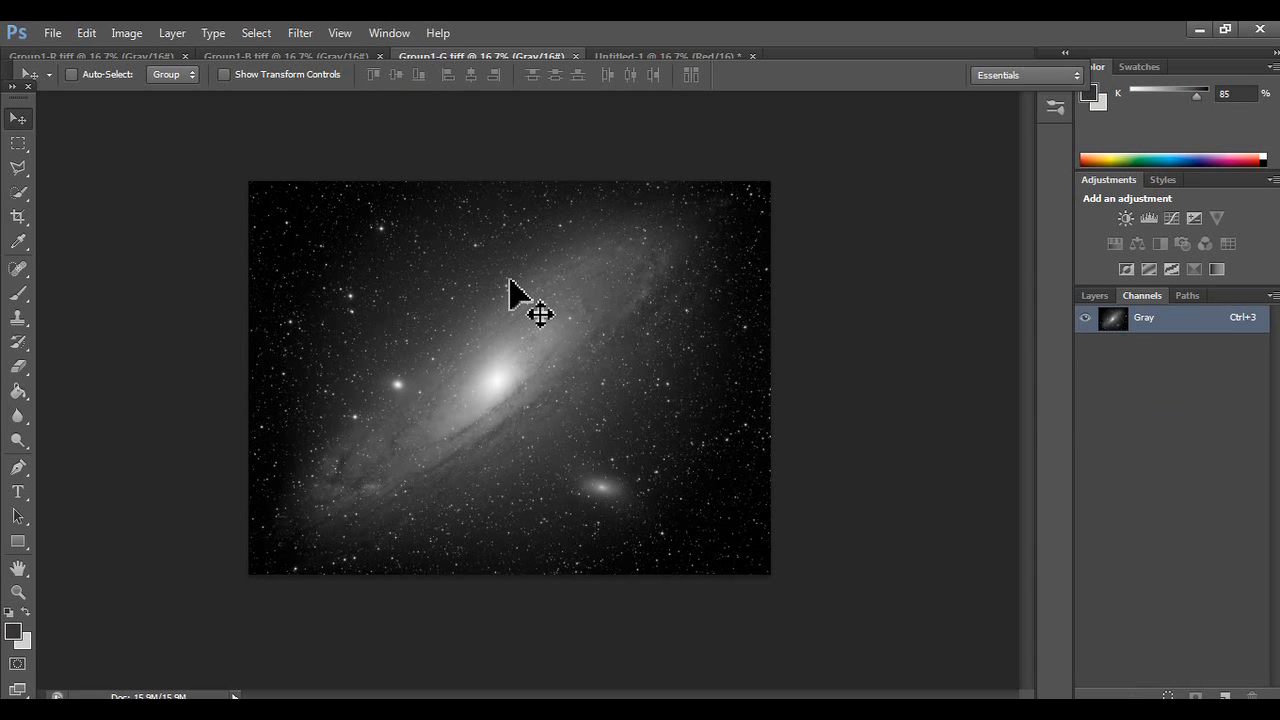
pyautogui.click(670, 55)
pyautogui.click(1165, 380)
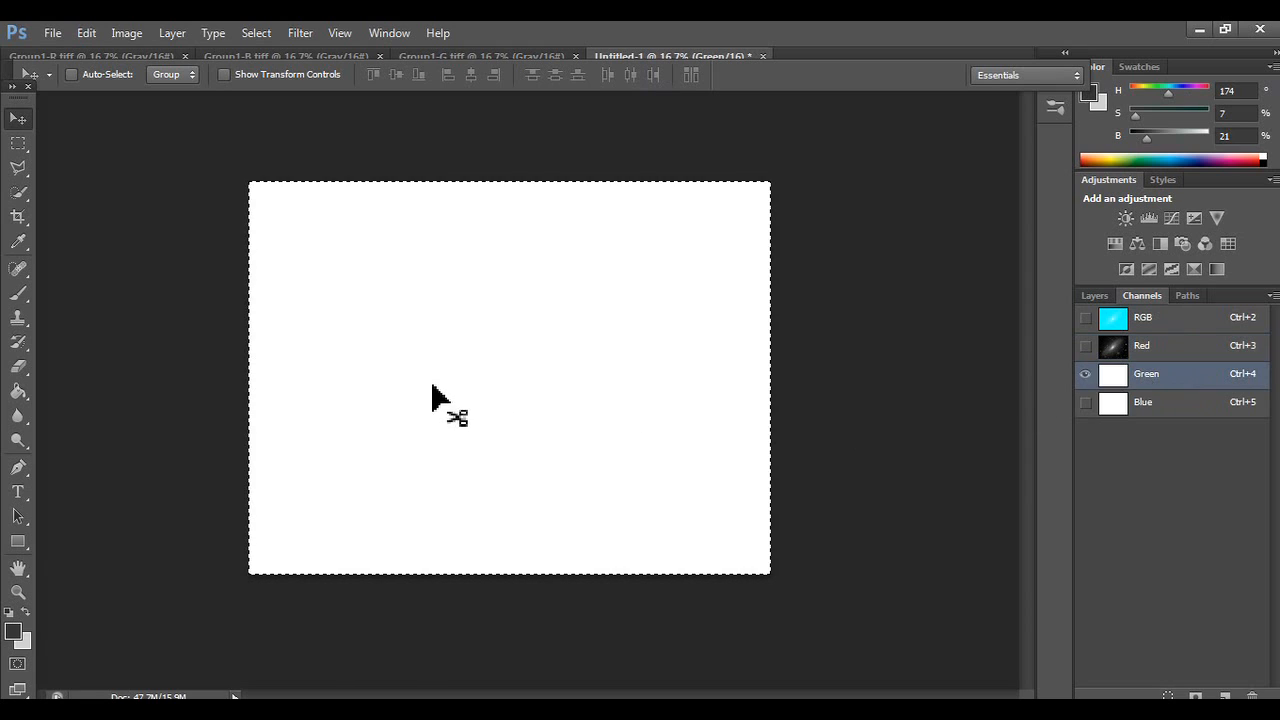
pyautogui.hotkey('ctrl', 'v')
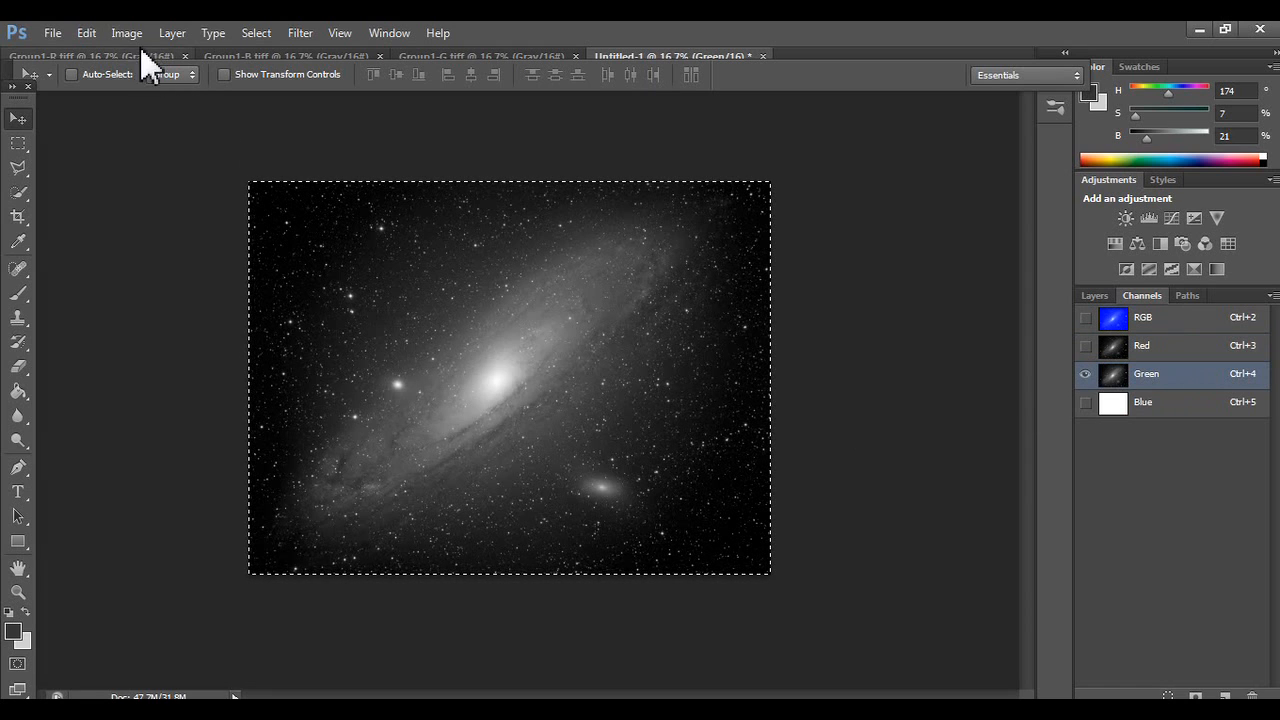
# - Copy the Group1-R image into the Blue channel of Untitled-1, show the RGB composite and return to the layer list
pyautogui.click(144, 55)
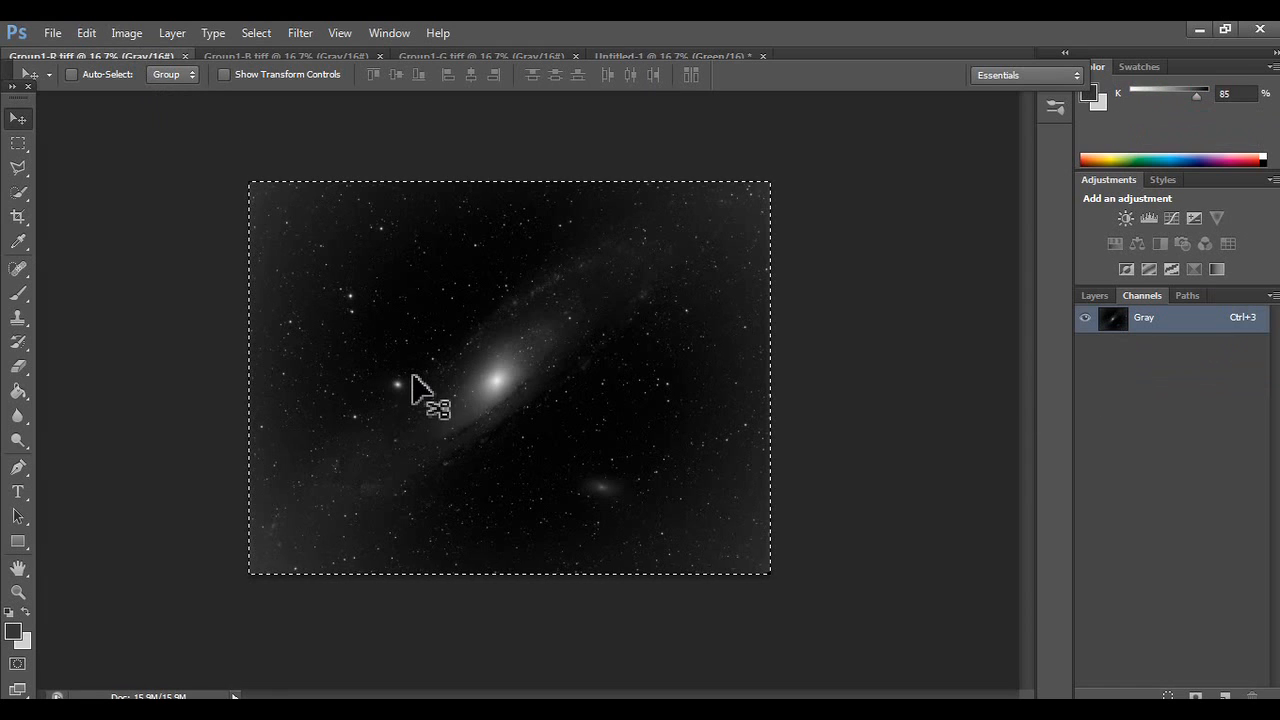
pyautogui.click(641, 55)
pyautogui.click(1135, 404)
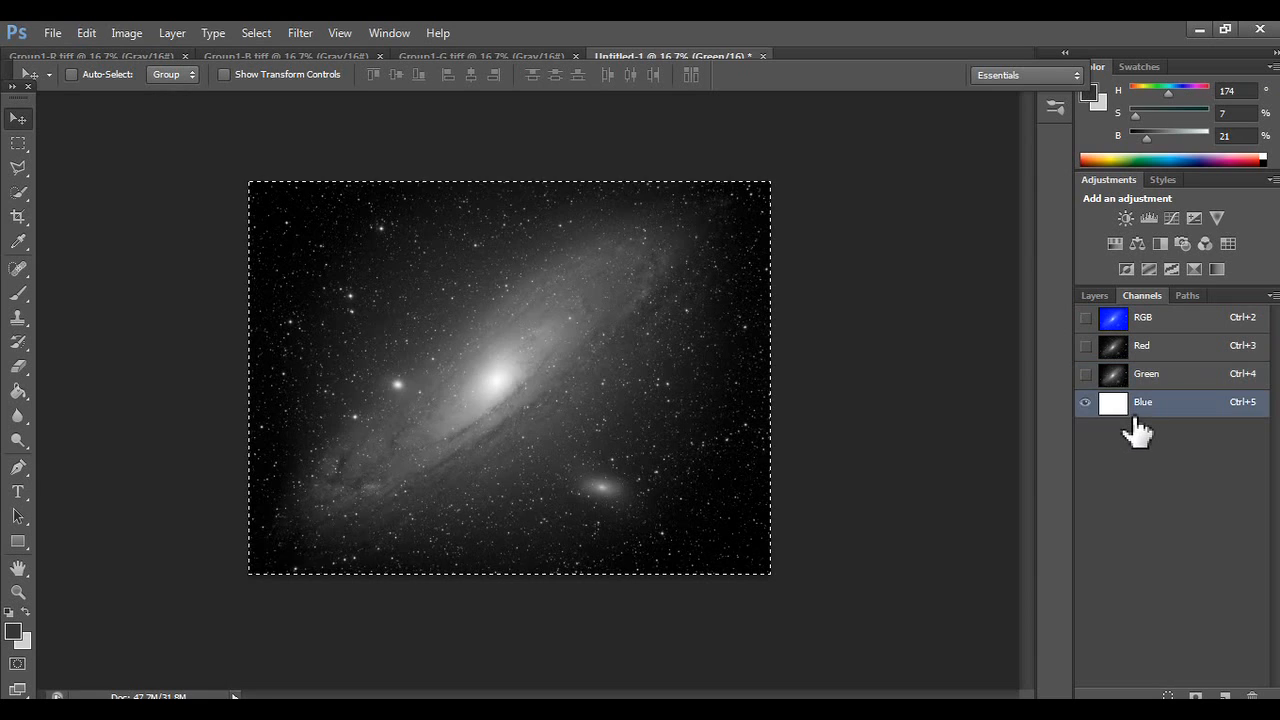
pyautogui.hotkey('ctrl', 'v')
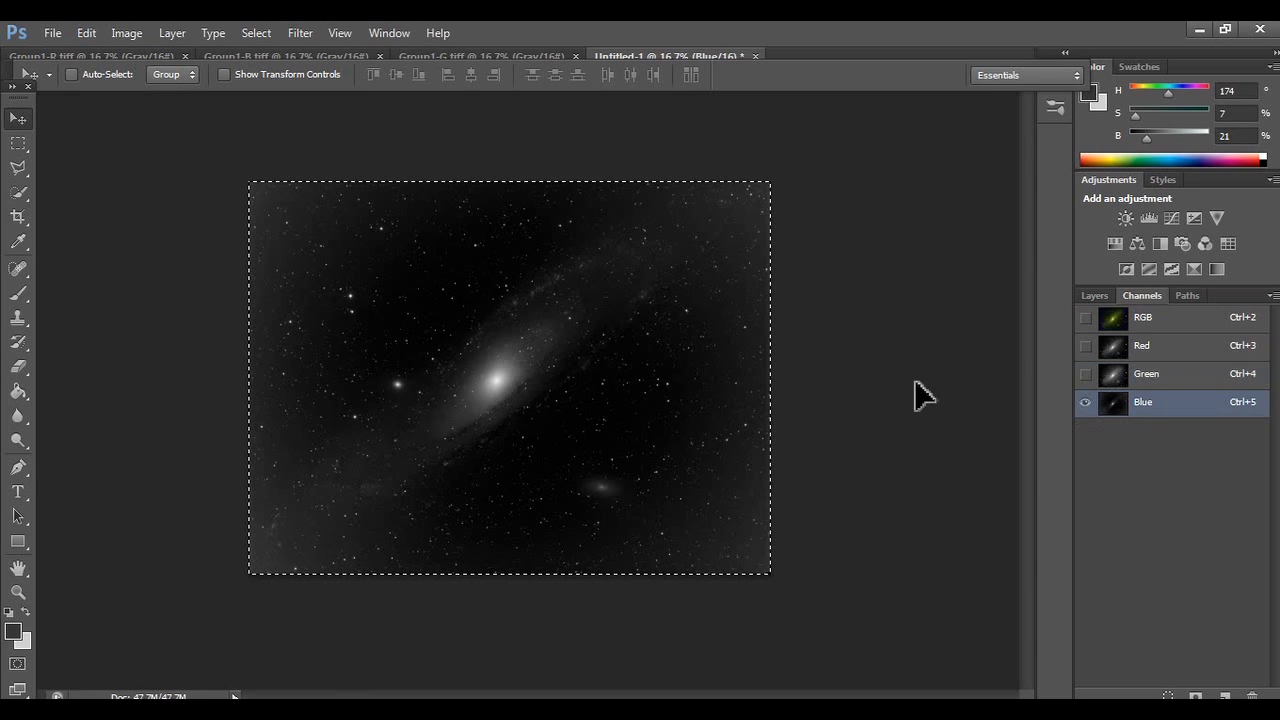
pyautogui.click(1100, 318)
pyautogui.click(1094, 296)
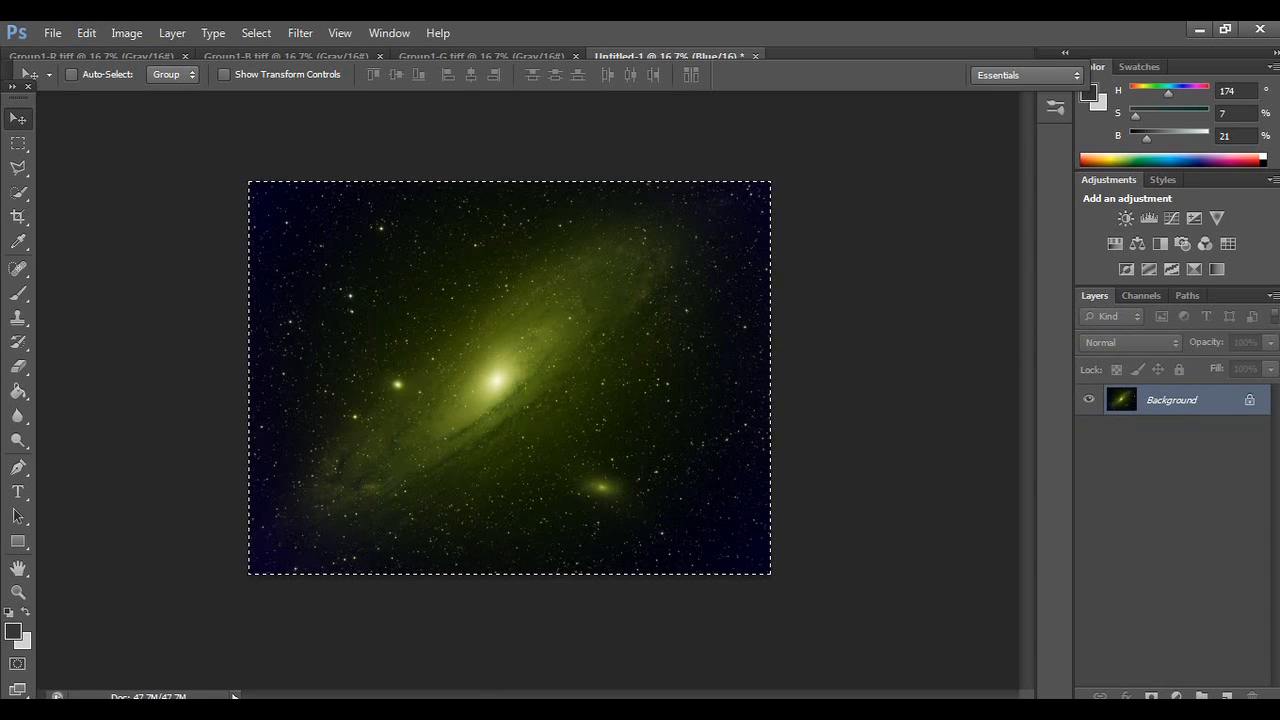
# - Place the Group1-L file from the ITU folder as a new layer above the Background in Untitled-1
pyautogui.click(474, 710)
pyautogui.click(405, 420)
pyautogui.moveTo(407, 420); pyautogui.dragTo(457, 491)
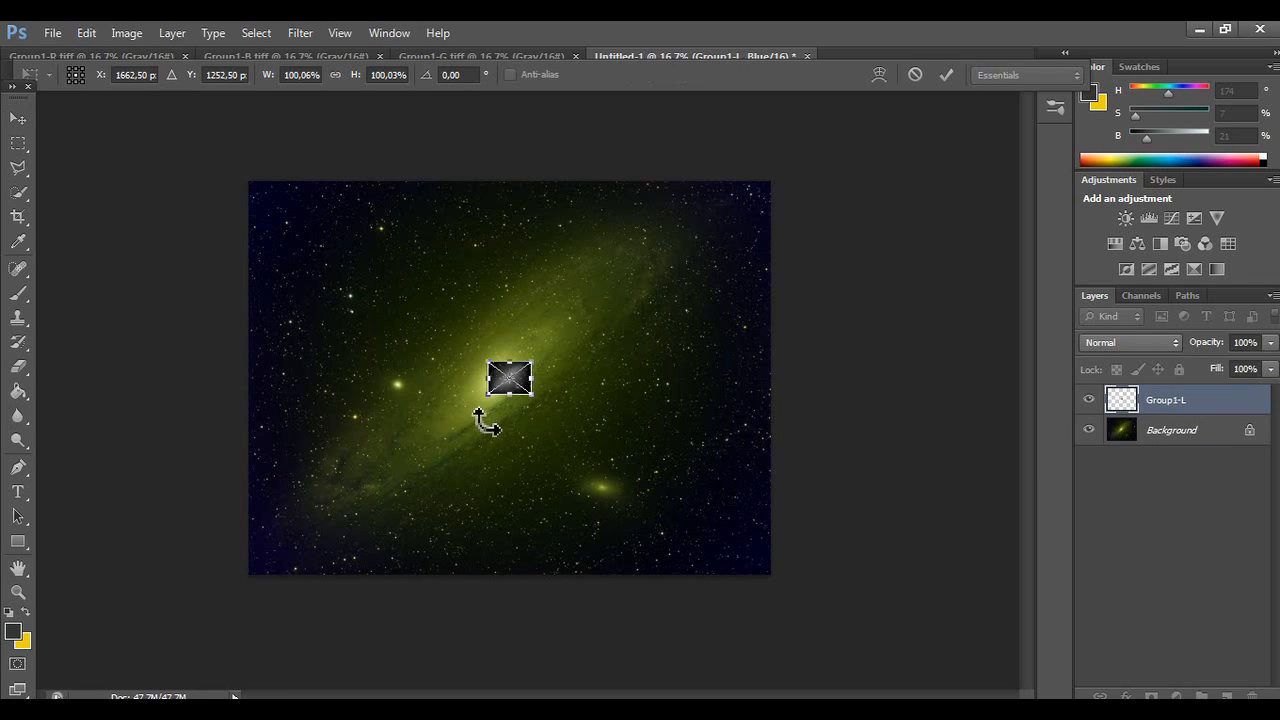
# - Scale the placed Group1-L image proportionally from its corners to cover the entire canvas and commit the placement
pyautogui.moveTo(490, 397); pyautogui.dragTo(453, 432)
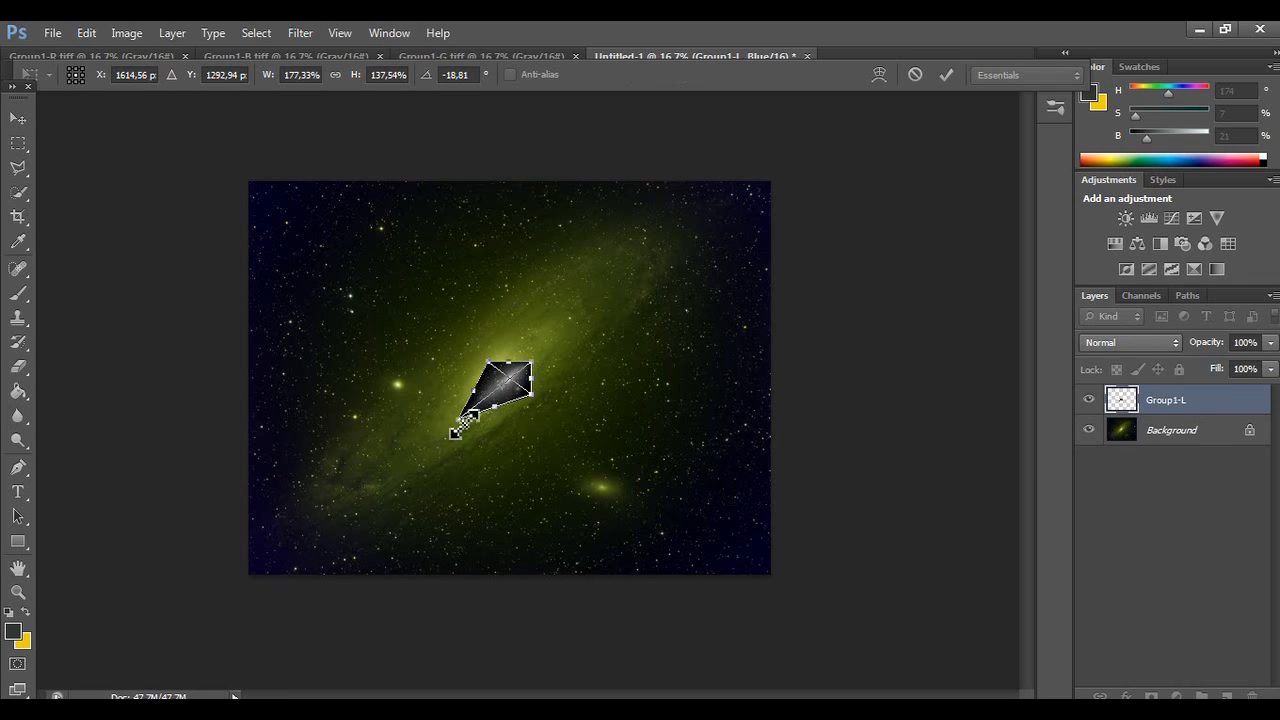
pyautogui.hotkey('ctrl', 'z')
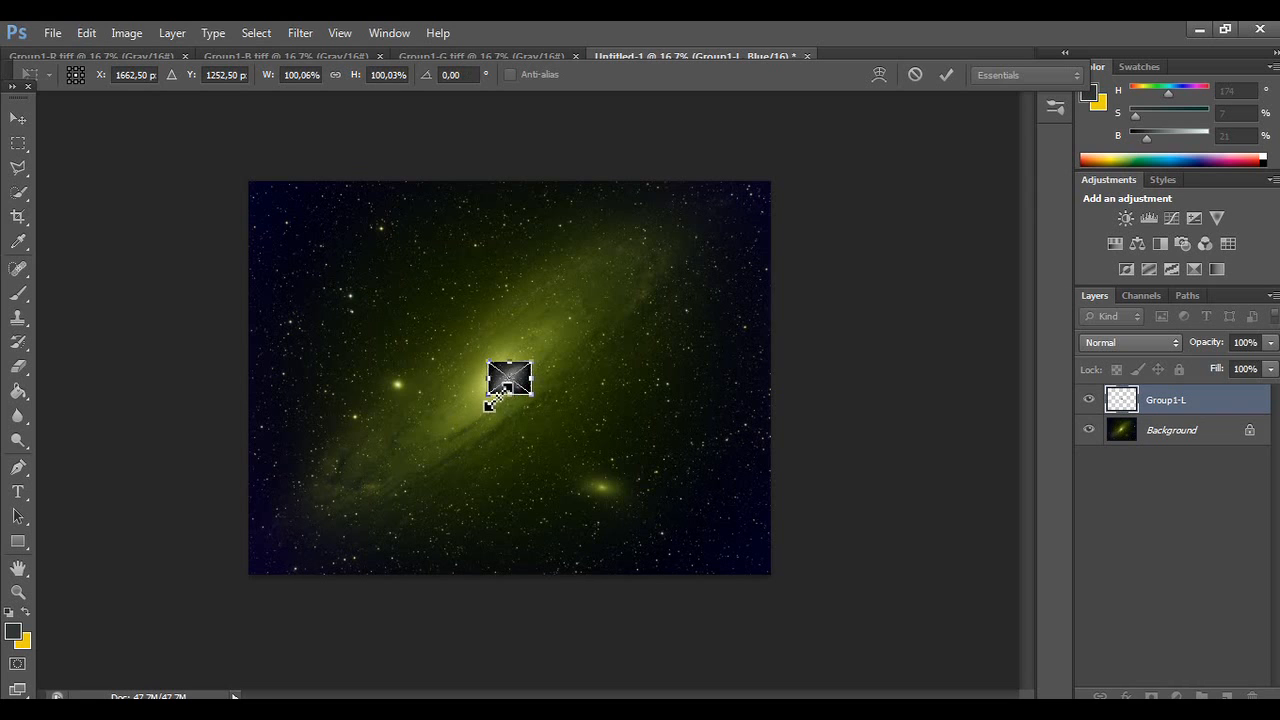
pyautogui.moveTo(484, 402); pyautogui.dragTo(239, 578)
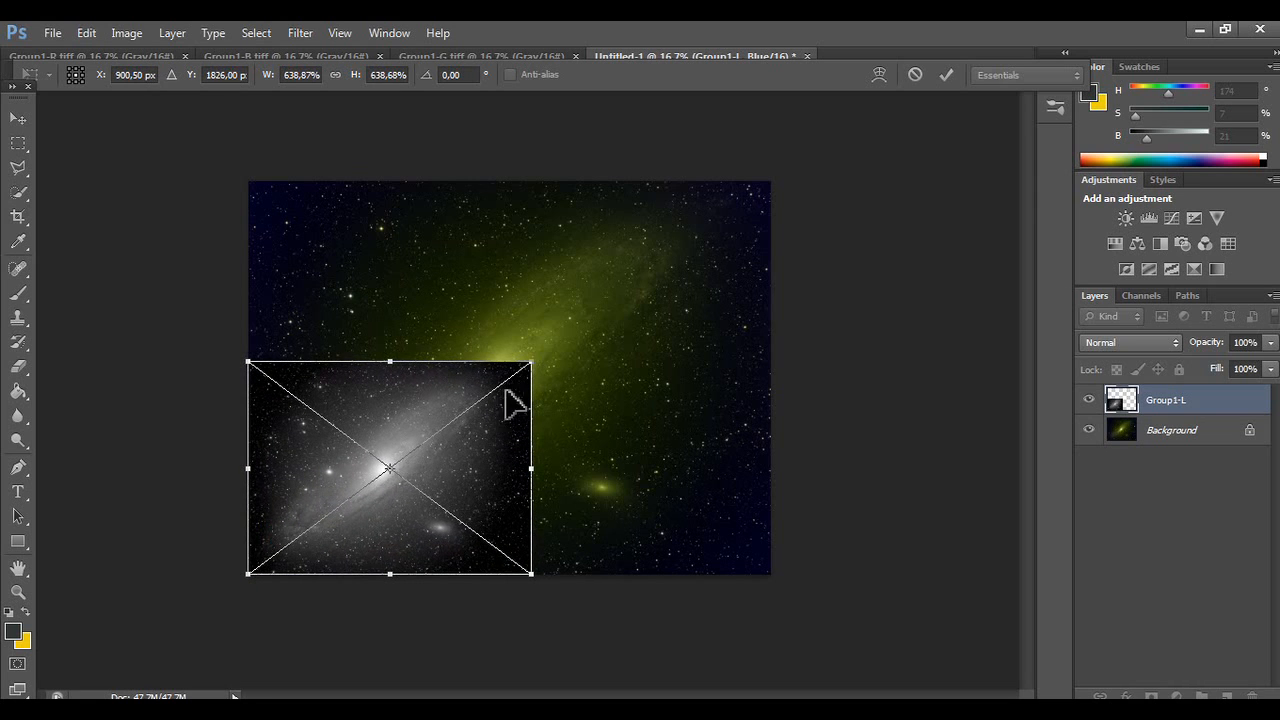
pyautogui.moveTo(533, 368); pyautogui.dragTo(785, 187)
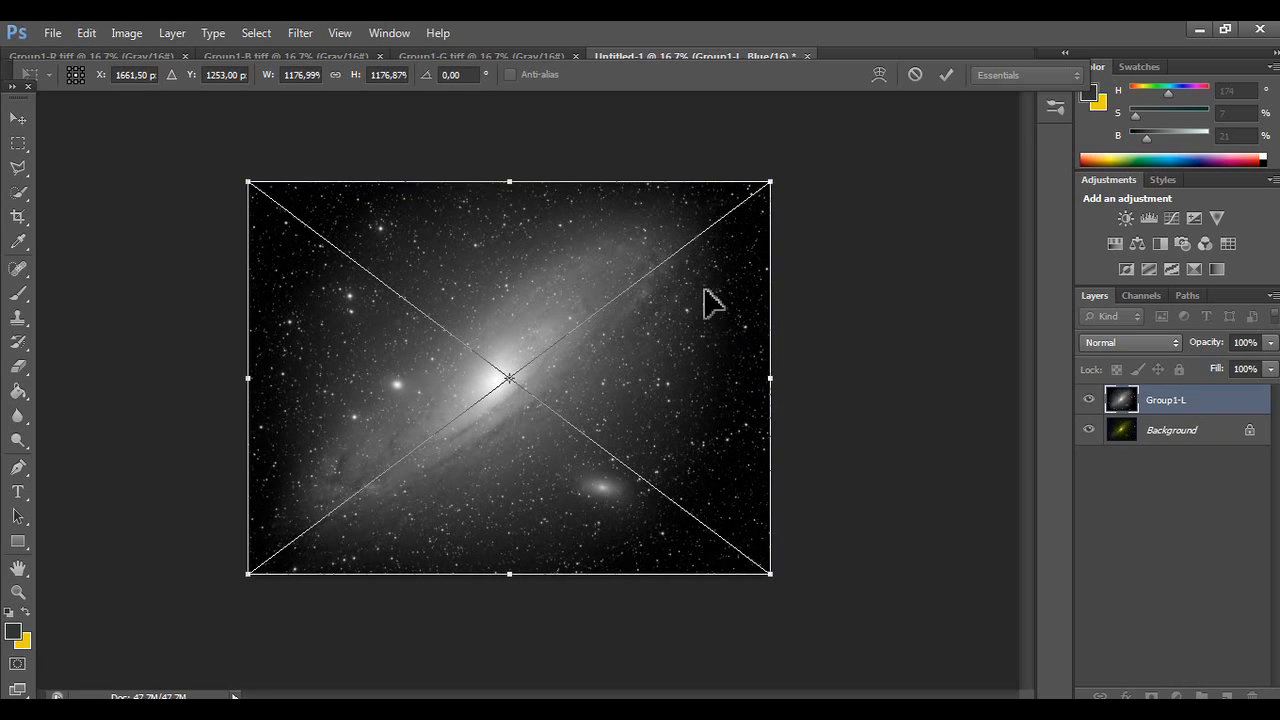
pyautogui.press('Return')
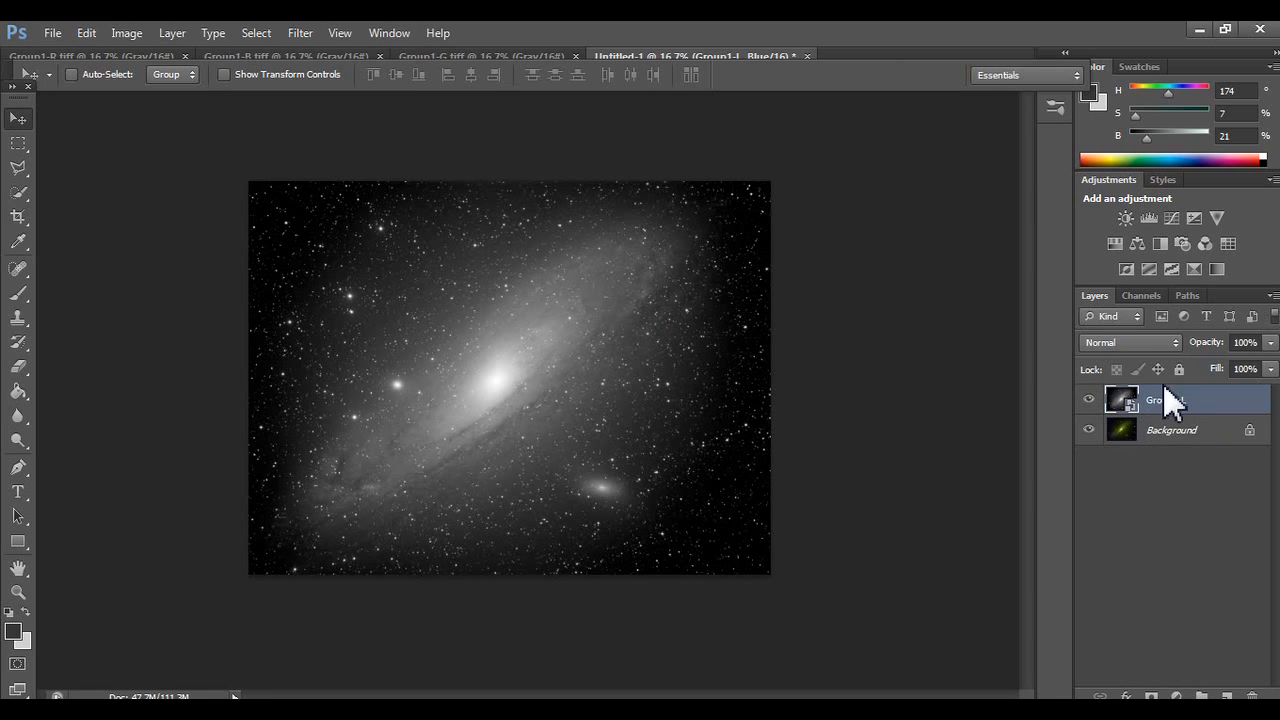
# - Set the blend mode of the Group1-L layer to Luminosity
pyautogui.click(1155, 342)
pyautogui.click(1225, 427)
pyautogui.click(1094, 342)
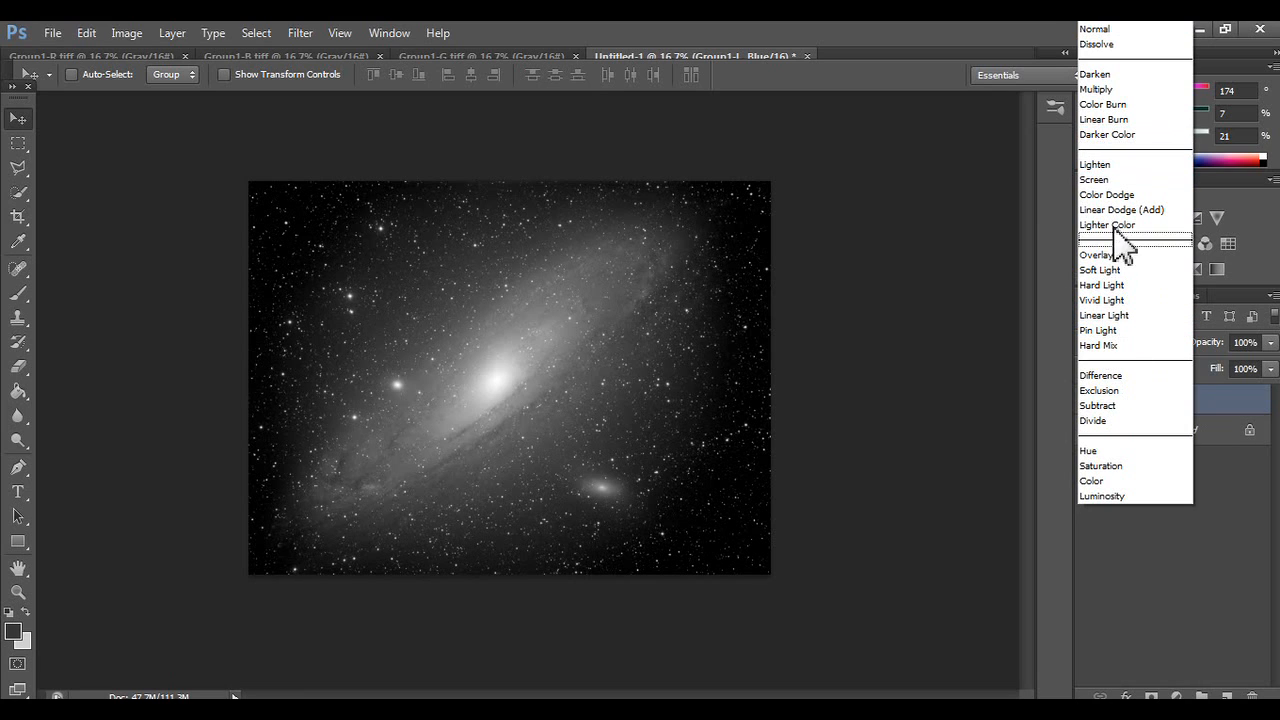
pyautogui.click(1130, 500)
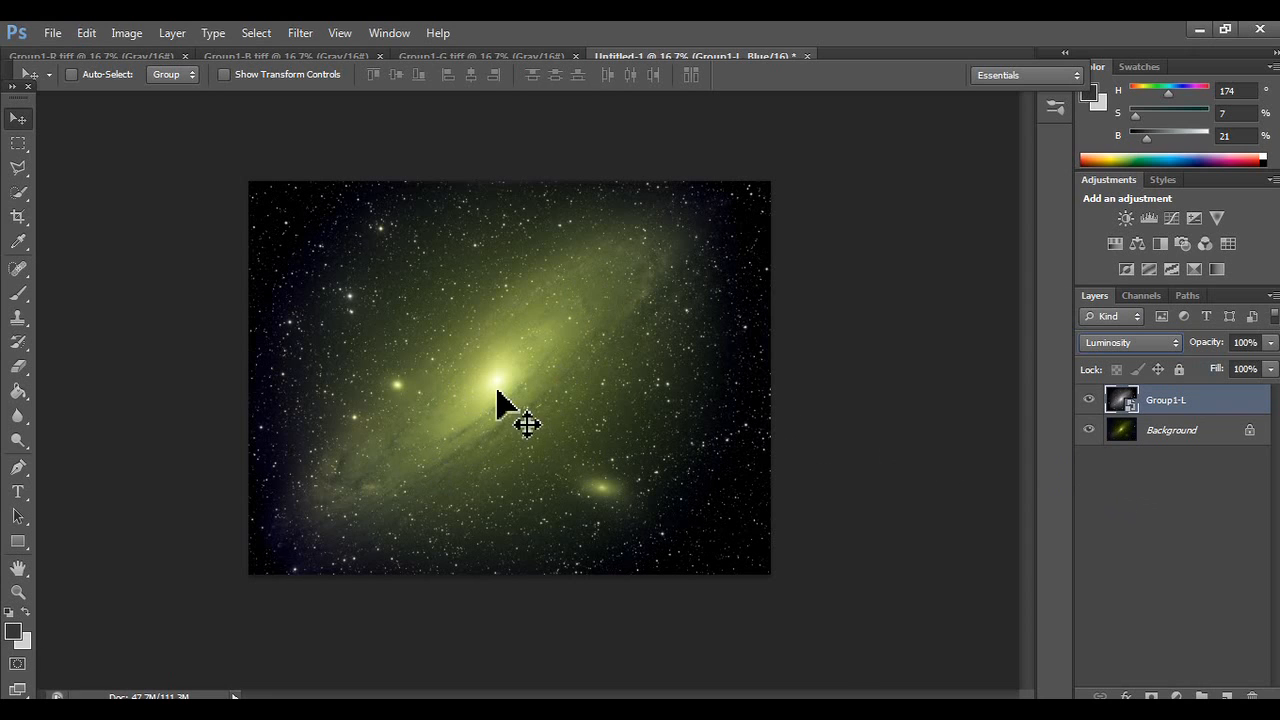
# - Toggle the Group1-L layer's visibility to compare the galaxy with and without the luminance data
pyautogui.click(1088, 402)
pyautogui.click(1088, 402)
pyautogui.click(1088, 402)
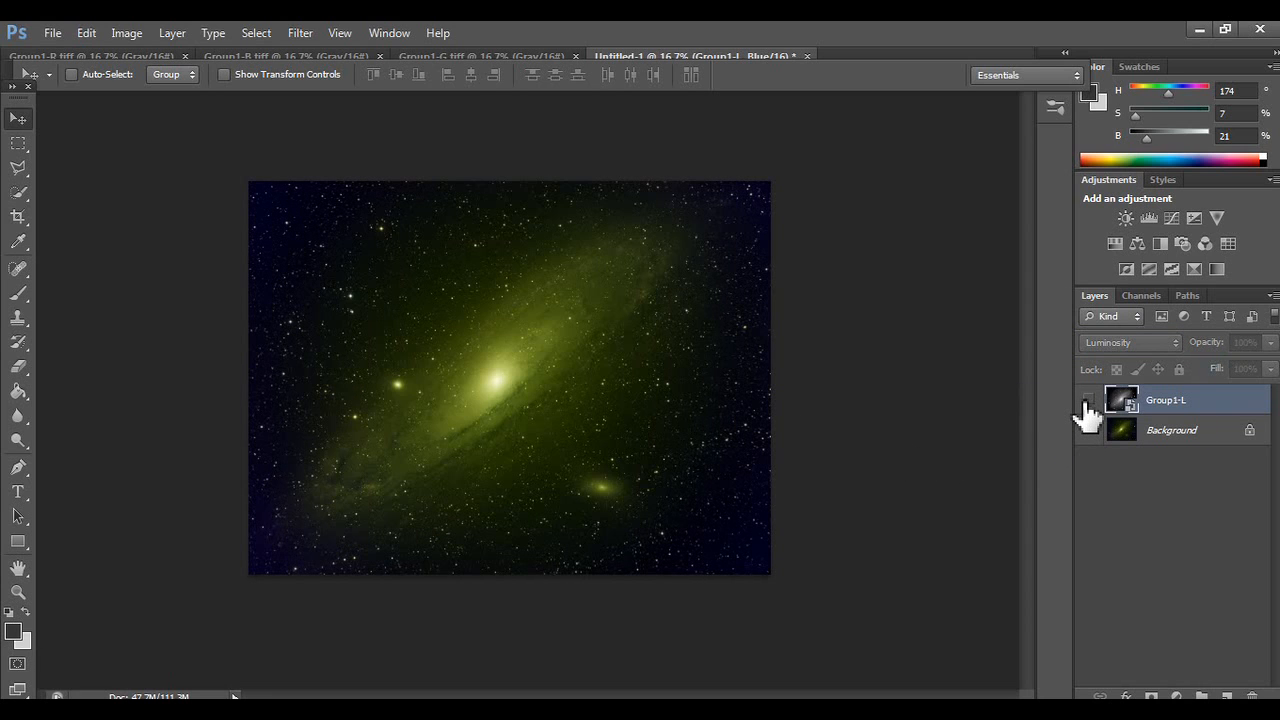
pyautogui.click(1088, 402)
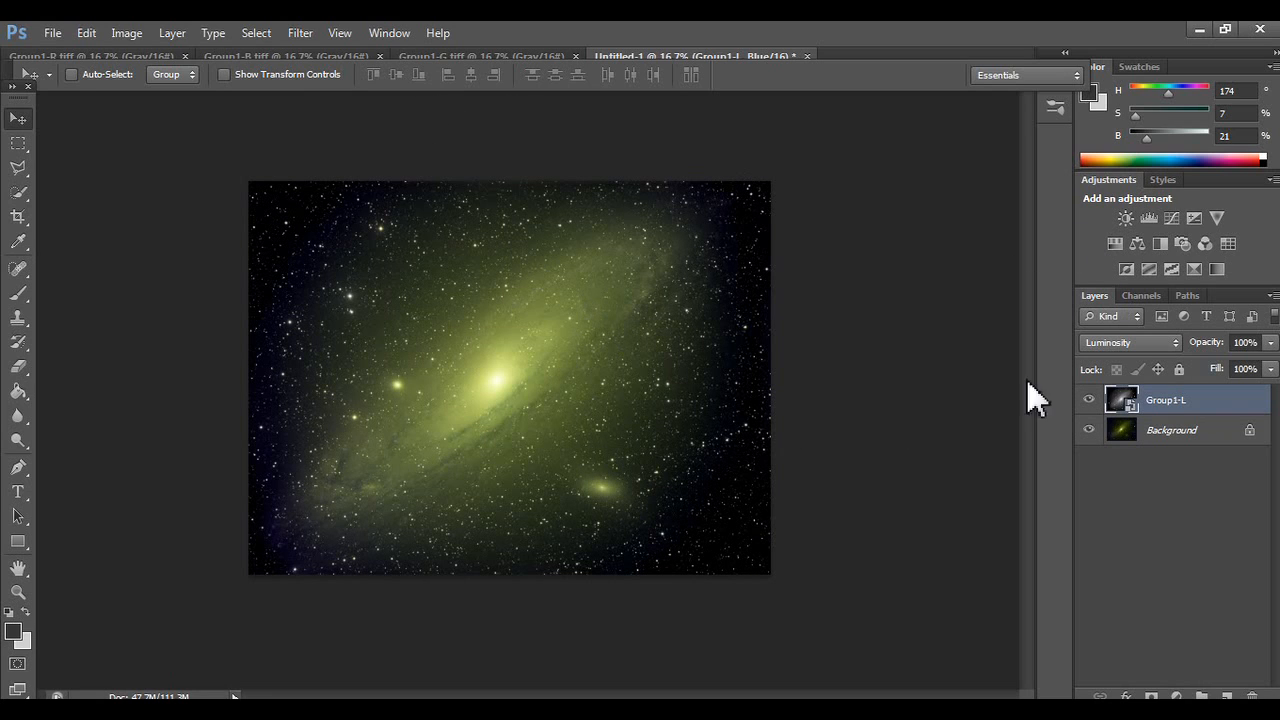
# - Merge the visible layers into the Background and duplicate the merged layer twice
pyautogui.rightClick(1175, 404)
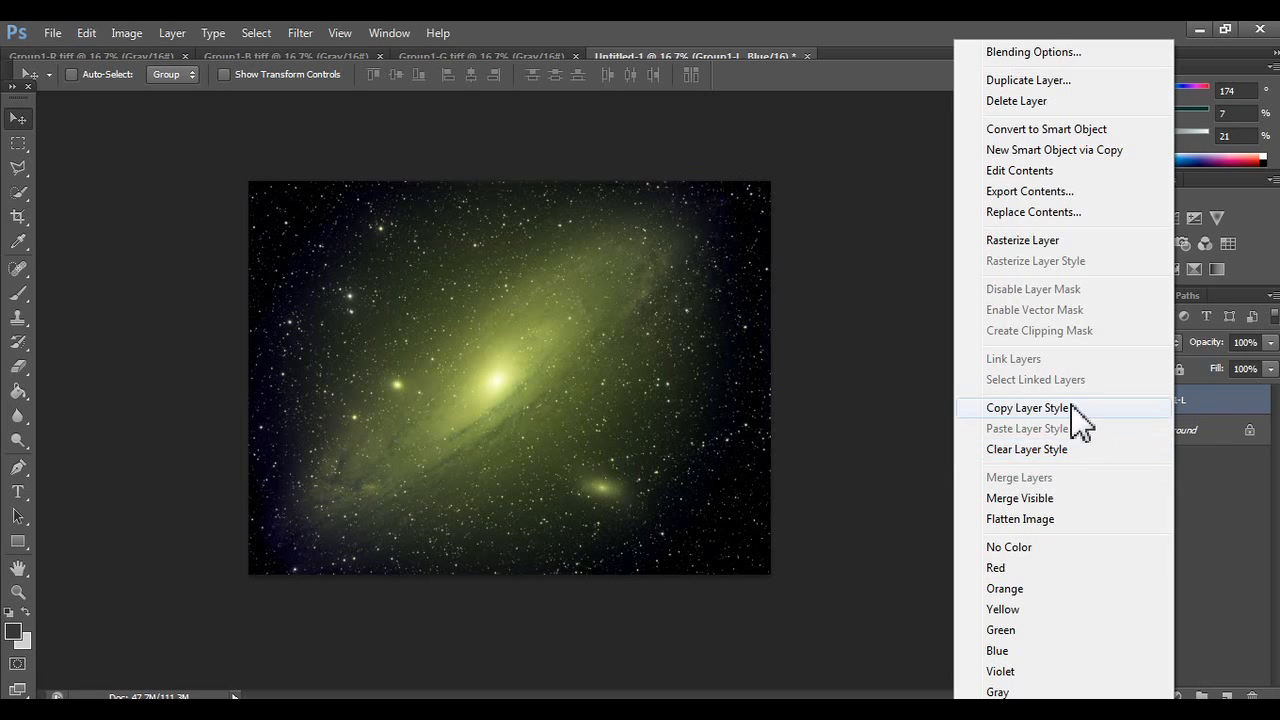
pyautogui.click(1053, 500)
pyautogui.moveTo(1143, 412); pyautogui.dragTo(1228, 692)
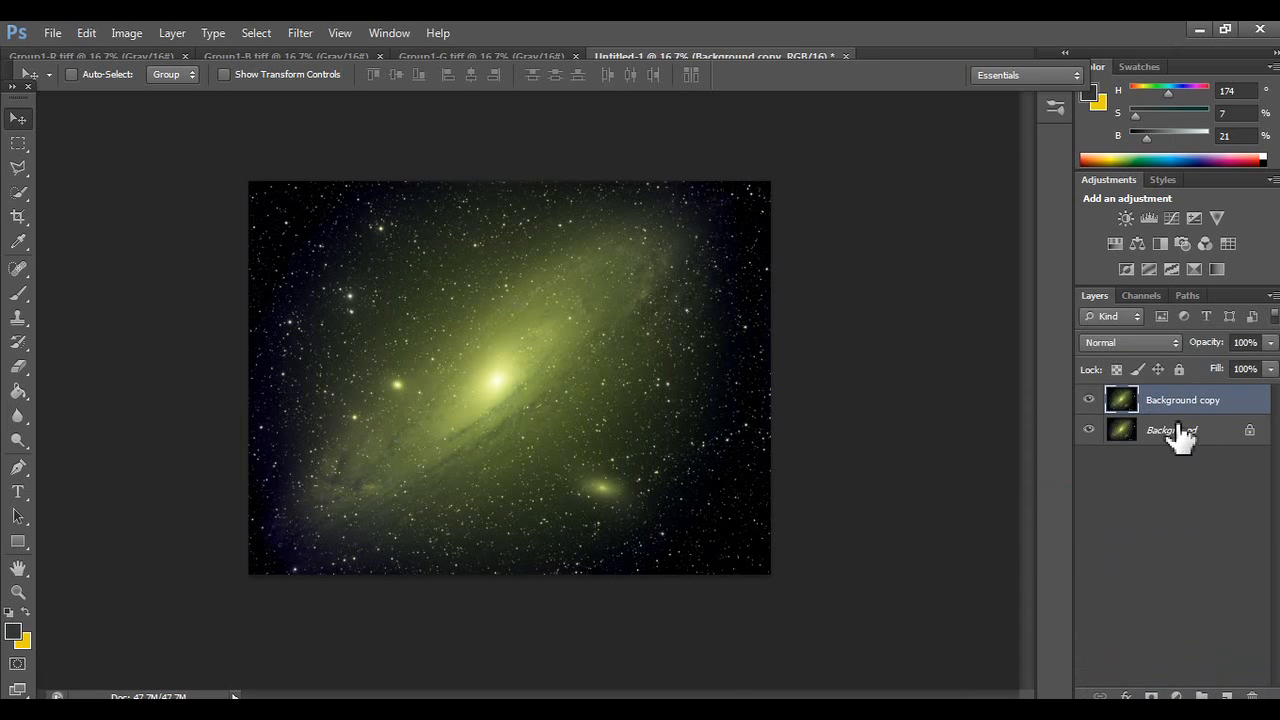
pyautogui.moveTo(1180, 415); pyautogui.dragTo(1226, 695)
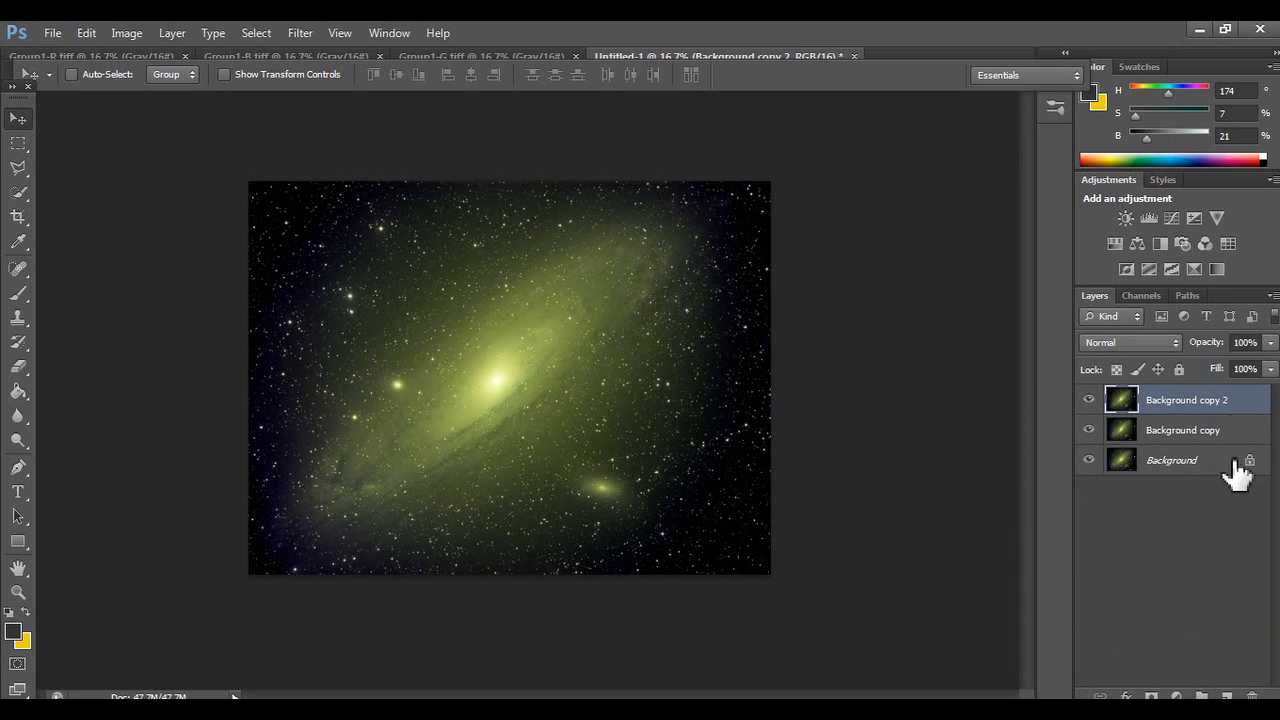
# - Darken the midtones with an RGB Curves adjustment, merge it down into Background copy 2 and compare the layer on and off
pyautogui.click(1173, 219)
pyautogui.moveTo(1014, 360); pyautogui.dragTo(1041, 376)
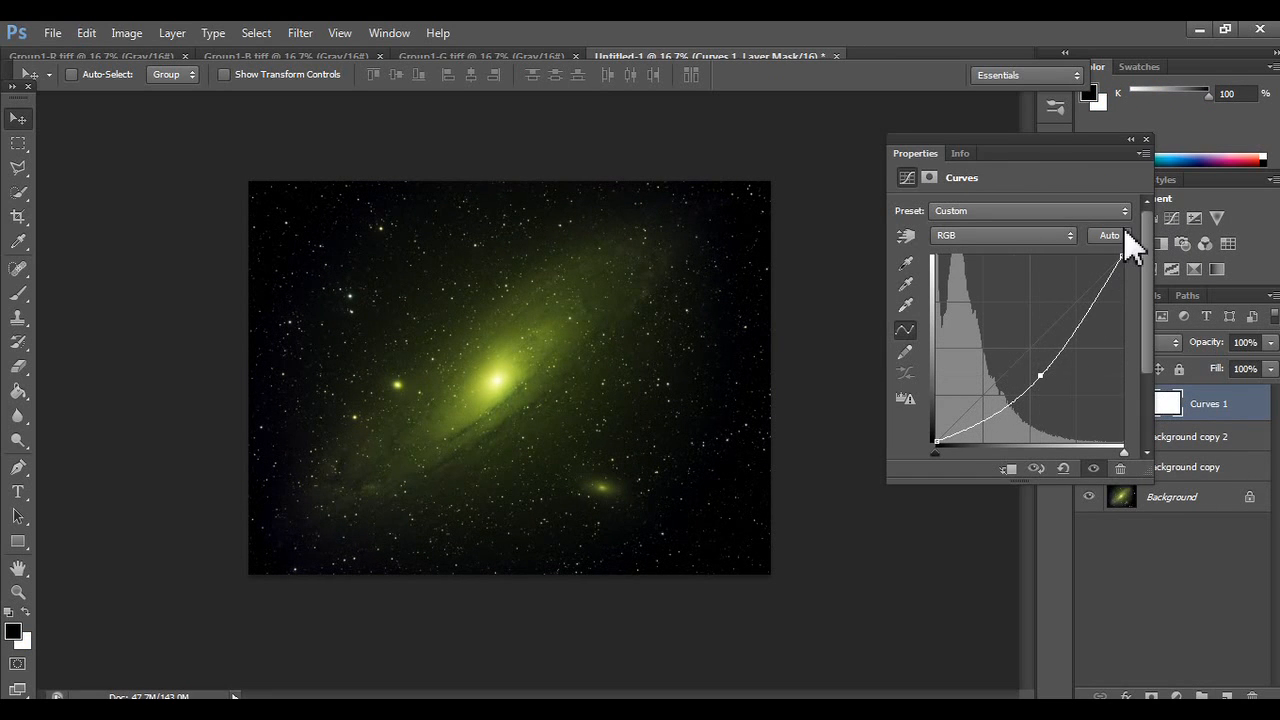
pyautogui.click(1146, 140)
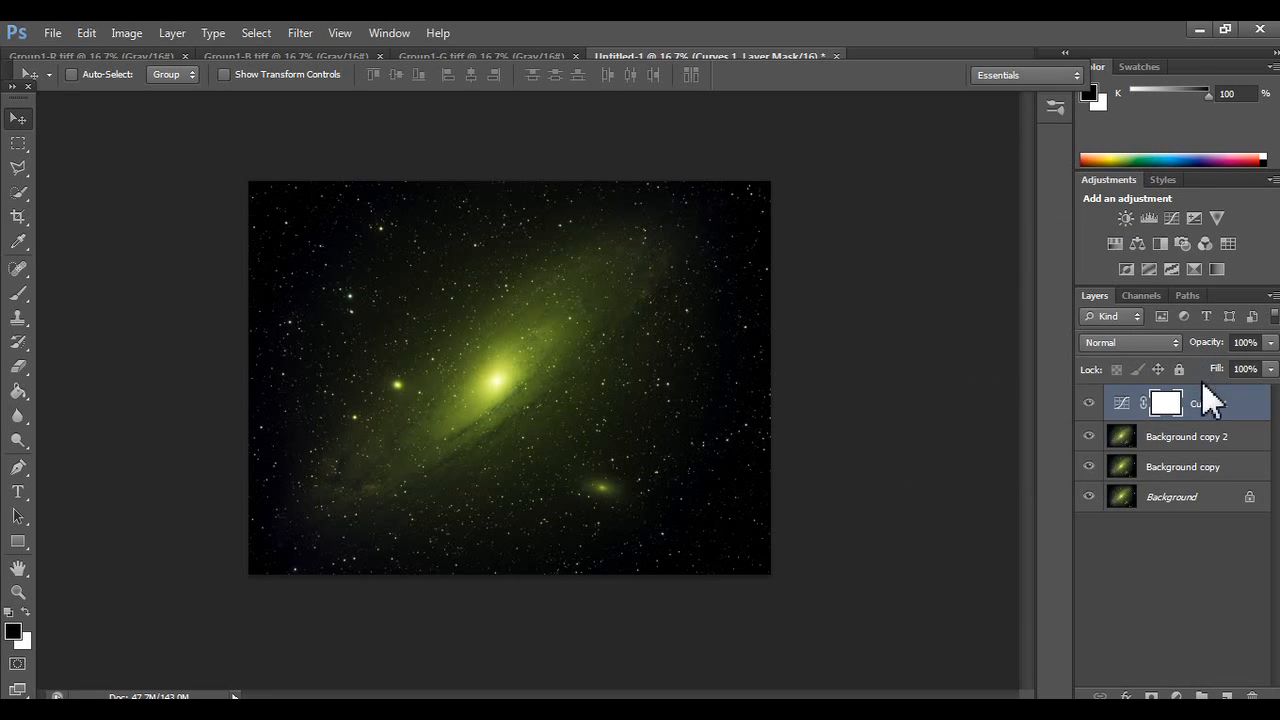
pyautogui.rightClick(1206, 400)
pyautogui.click(1107, 477)
pyautogui.click(1089, 400)
pyautogui.click(1089, 400)
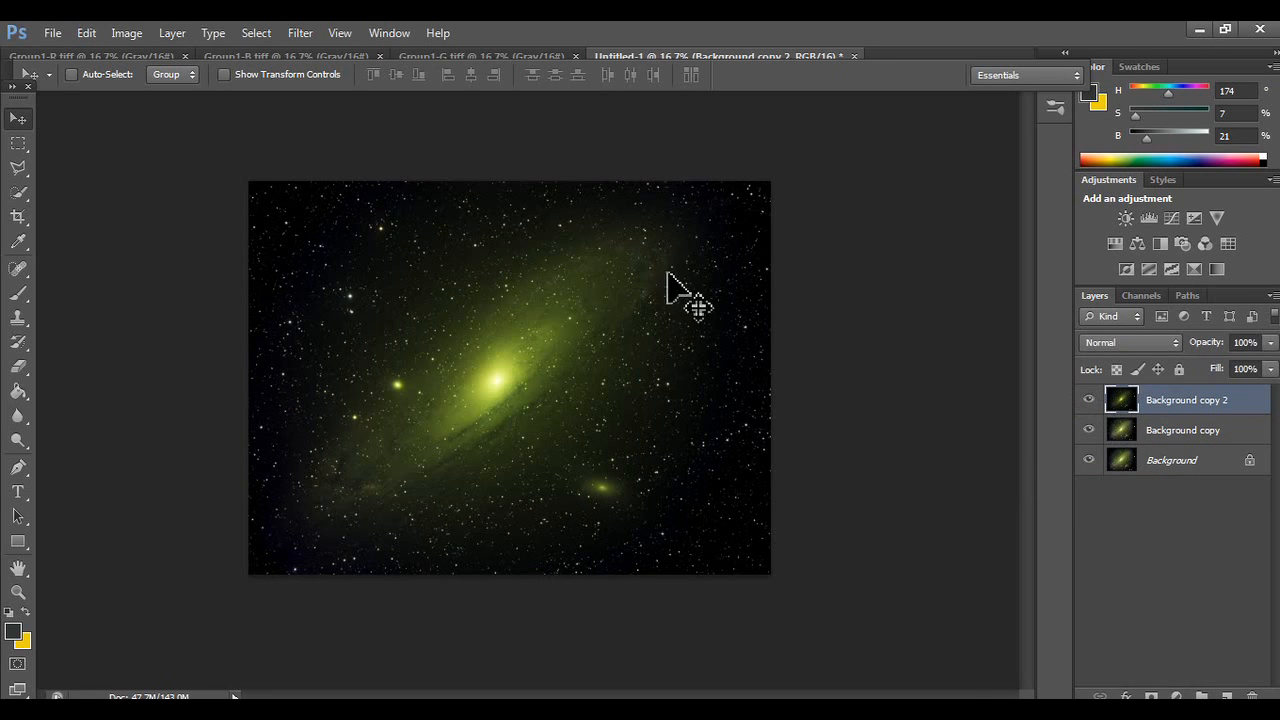
# - Remove the green cast from Background copy 2 with the HLVG filter at Medium, compare it on and off, and merge it down into Background copy
pyautogui.click(303, 33)
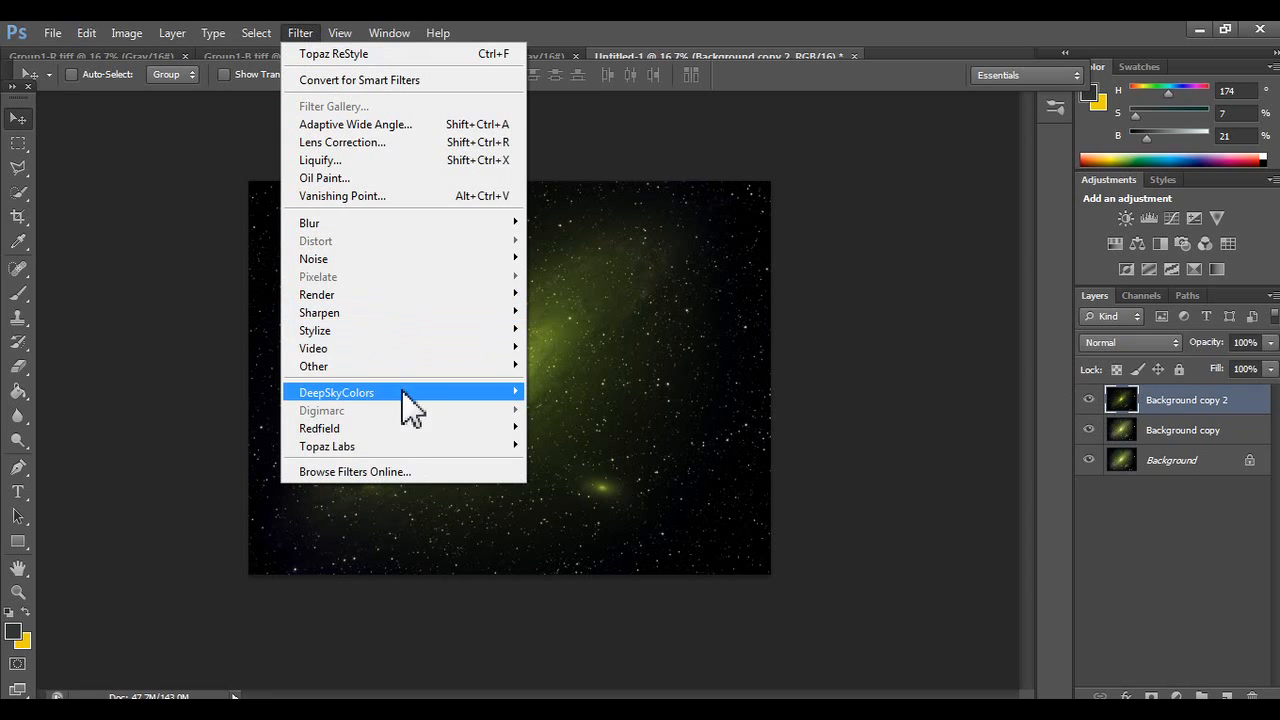
pyautogui.click(575, 393)
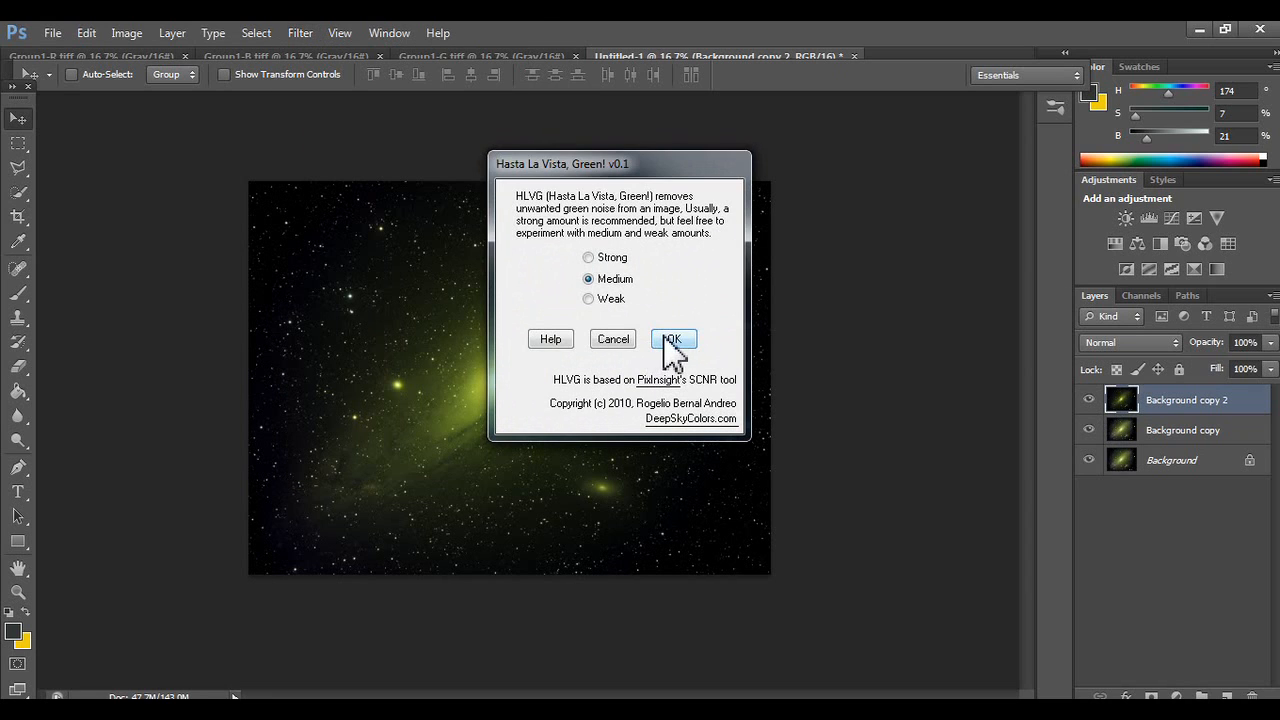
pyautogui.click(673, 340)
pyautogui.click(1089, 400)
pyautogui.click(1089, 400)
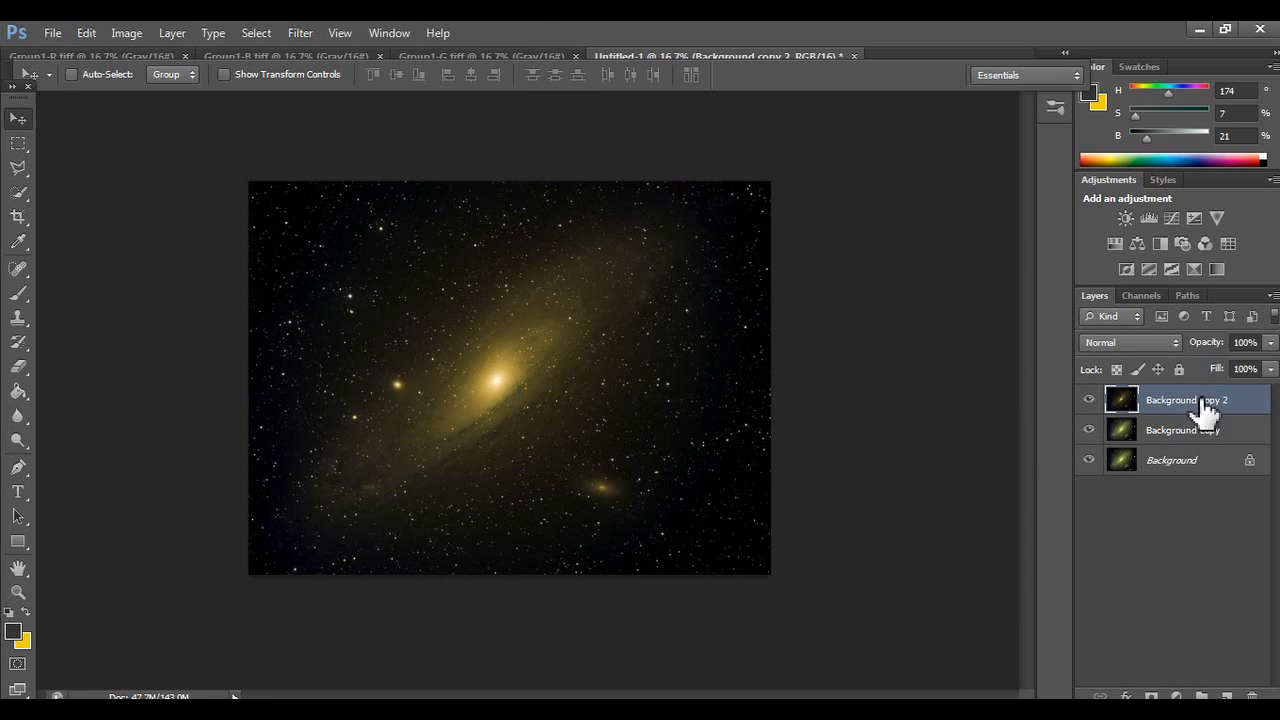
pyautogui.rightClick(1196, 406)
pyautogui.click(1118, 476)
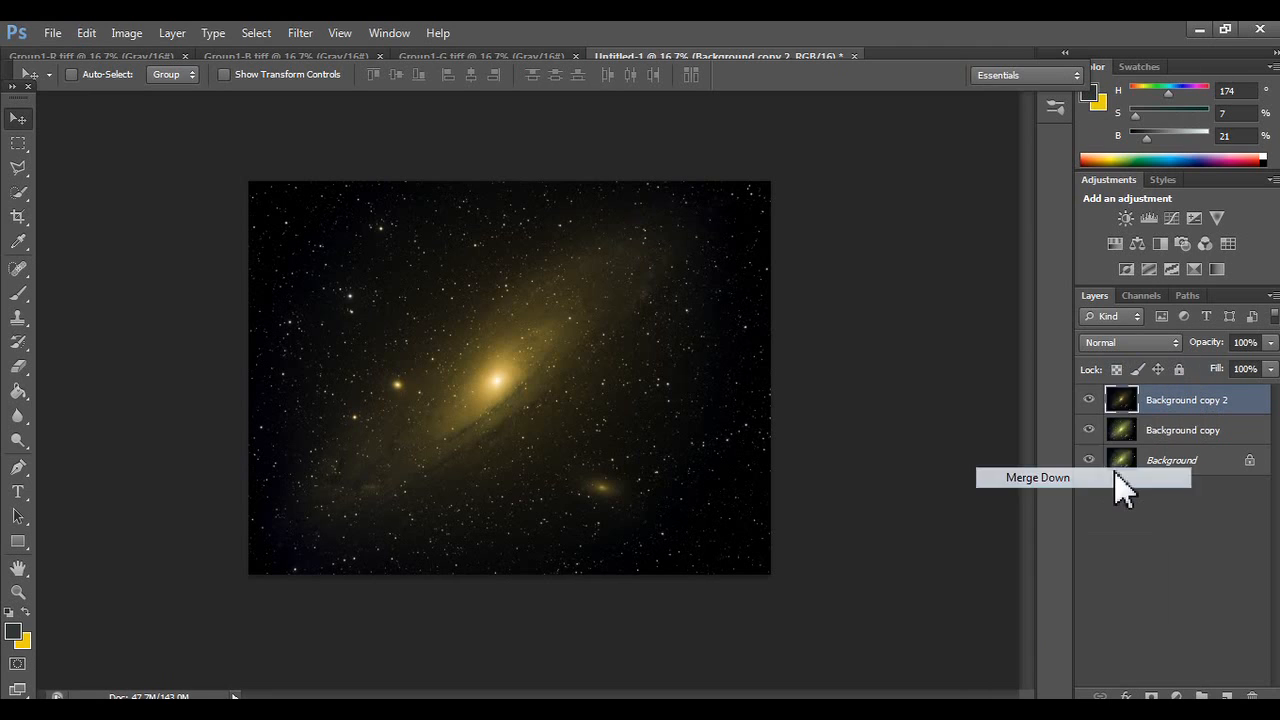
# - Add a Levels adjustment, sampling its black point from the dark sky around the galaxy and its white point from the image
pyautogui.click(1149, 218)
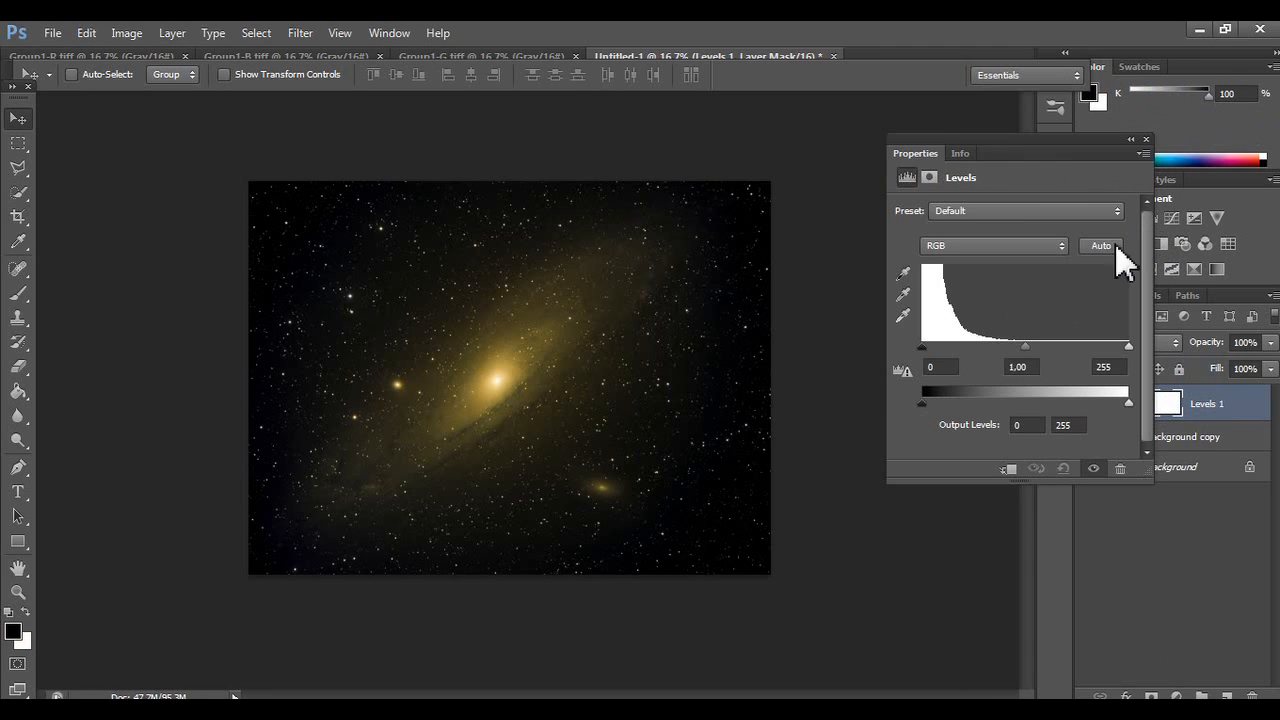
pyautogui.click(903, 274)
pyautogui.click(694, 398)
pyautogui.click(587, 404)
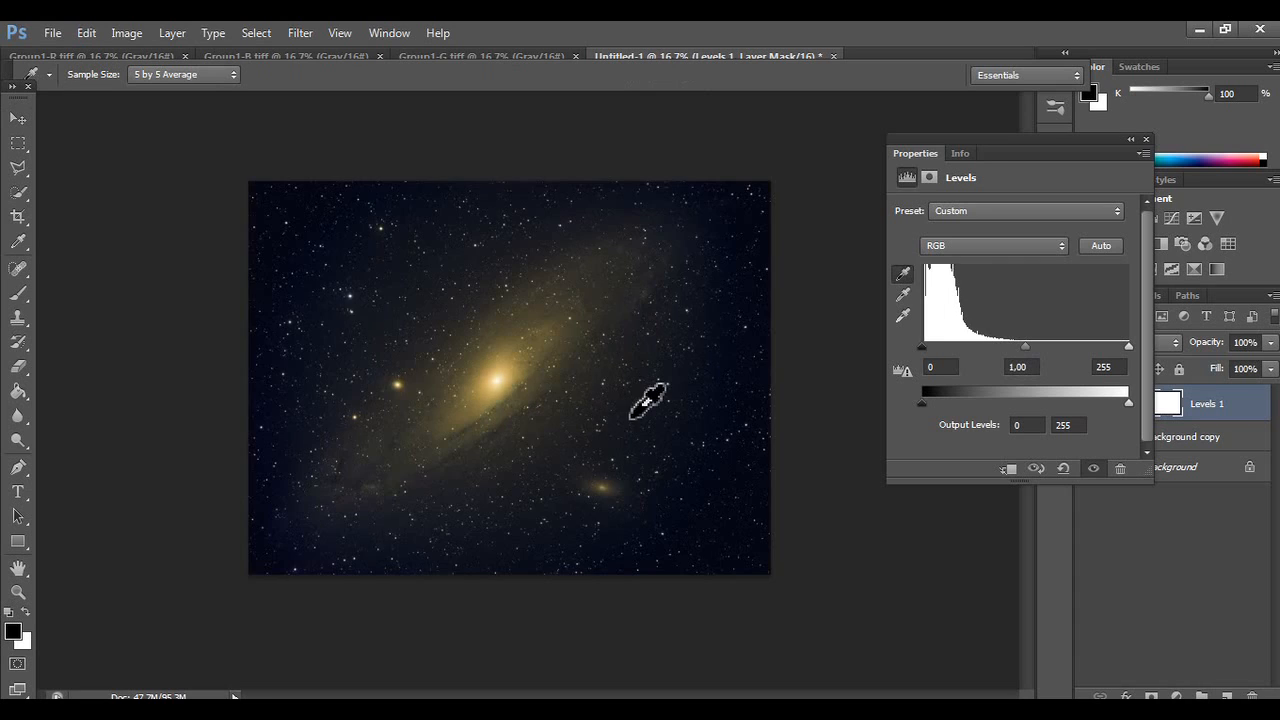
pyautogui.click(646, 420)
pyautogui.click(707, 433)
pyautogui.click(664, 430)
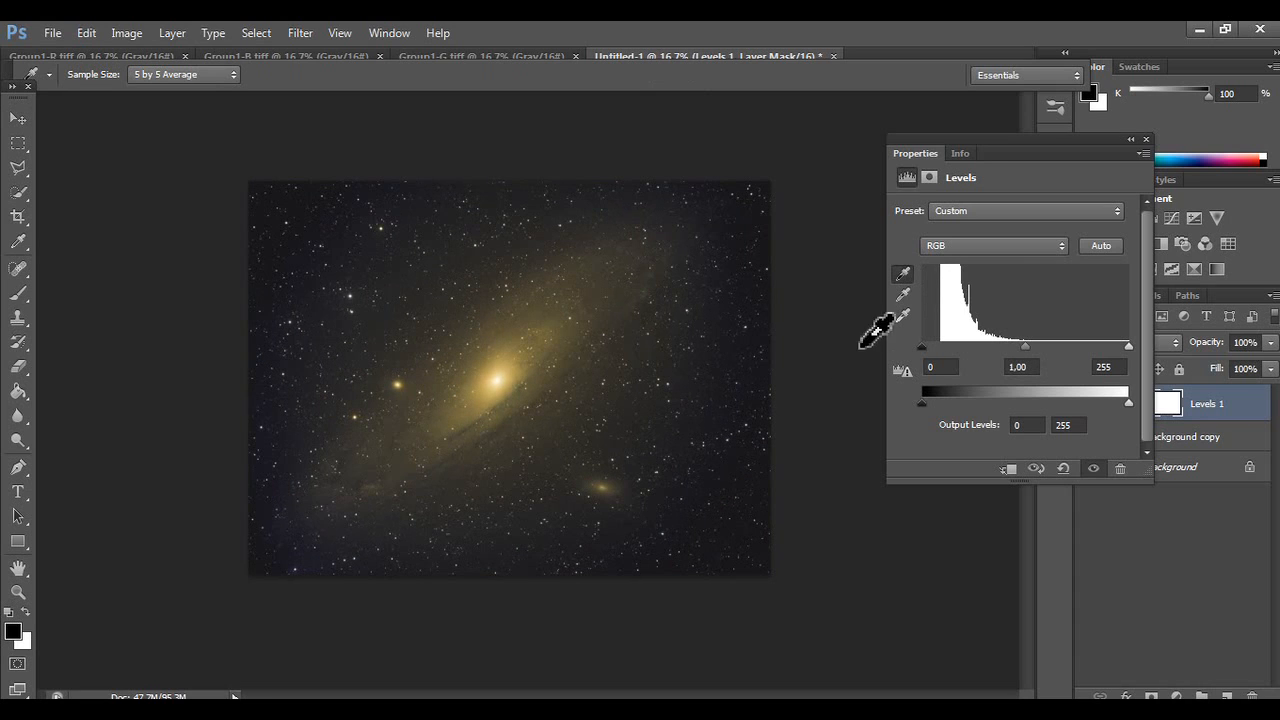
pyautogui.click(903, 316)
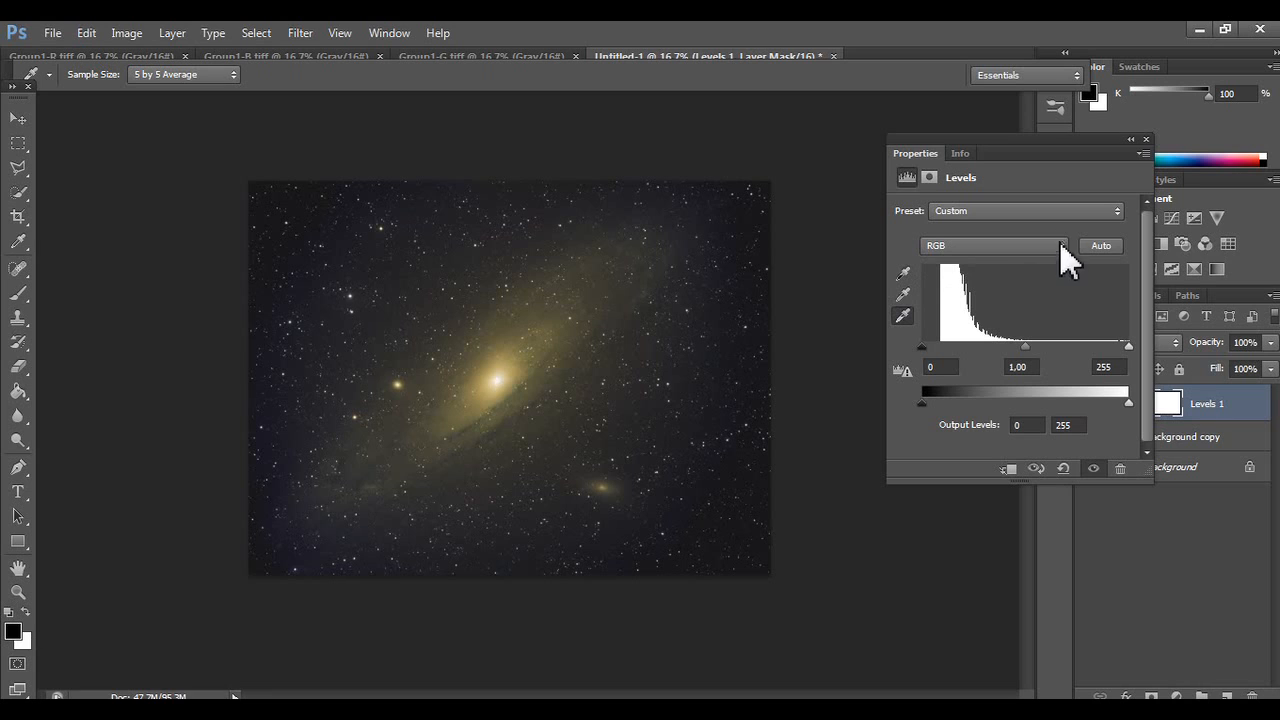
# - Set the Levels black input to 23 and merge the adjustment down into Background copy
pyautogui.moveTo(923, 347); pyautogui.dragTo(935, 347)
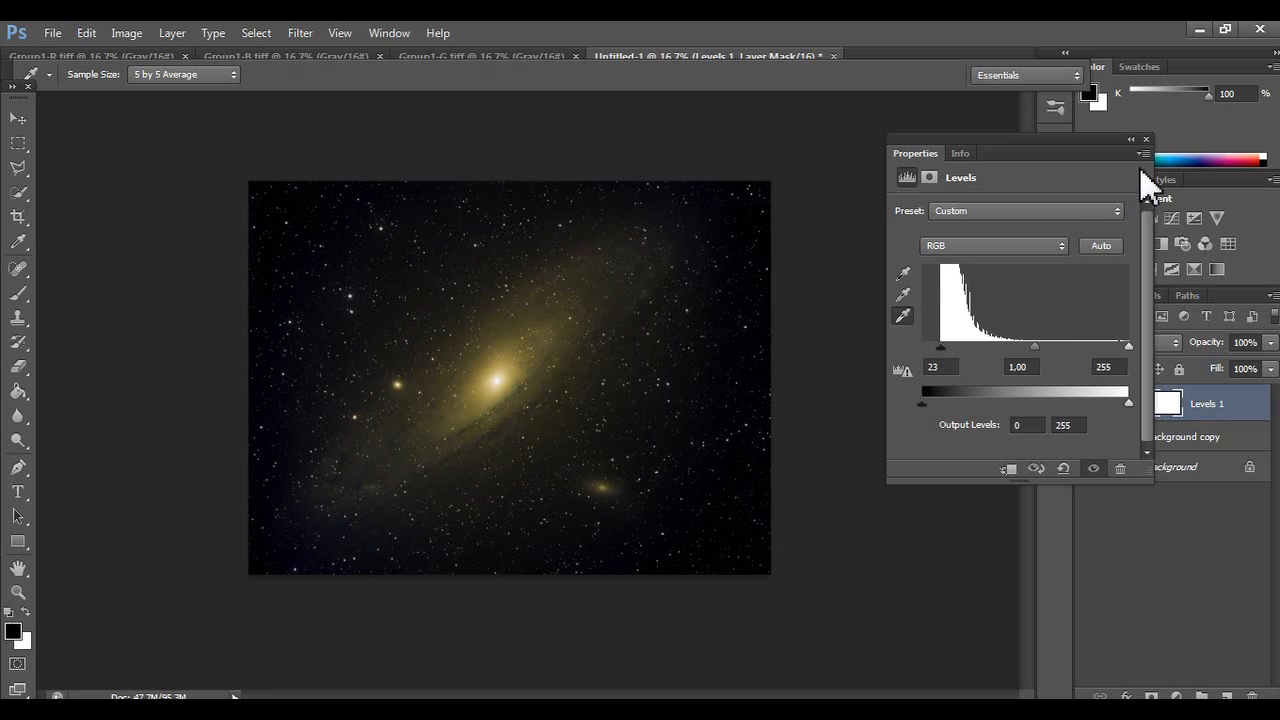
pyautogui.click(1146, 139)
pyautogui.rightClick(1212, 403)
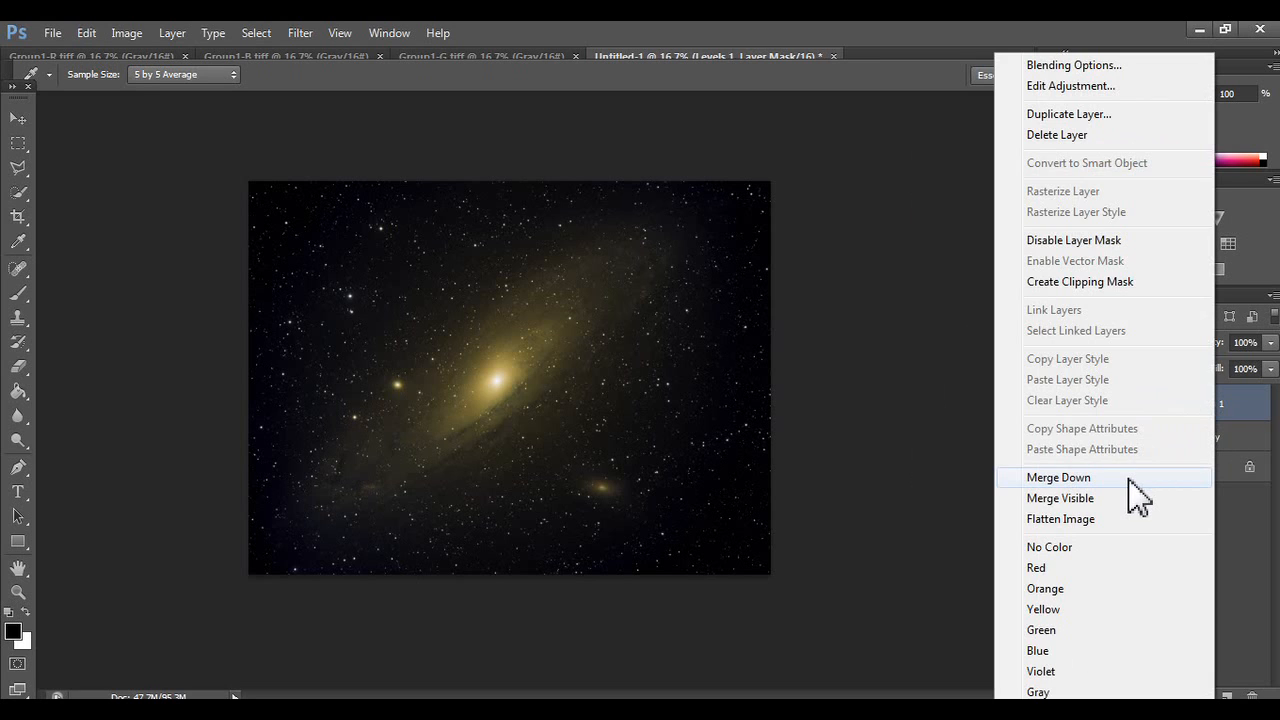
pyautogui.click(1157, 478)
# - Apply the Topaz Clarity filter to Background copy with HSL saturation at -1.00 for Red and Blue and -0.52 for Yellow
pyautogui.click(345, 34)
pyautogui.moveTo(296, 36)
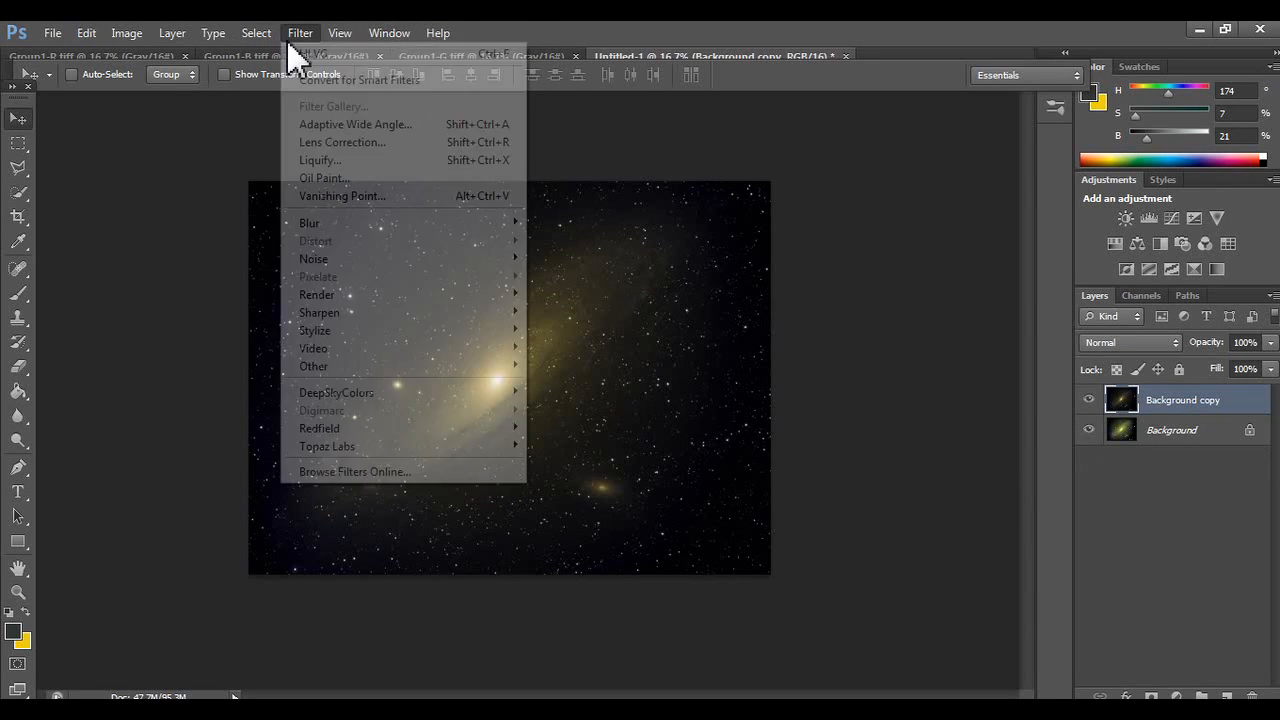
pyautogui.moveTo(466, 442)
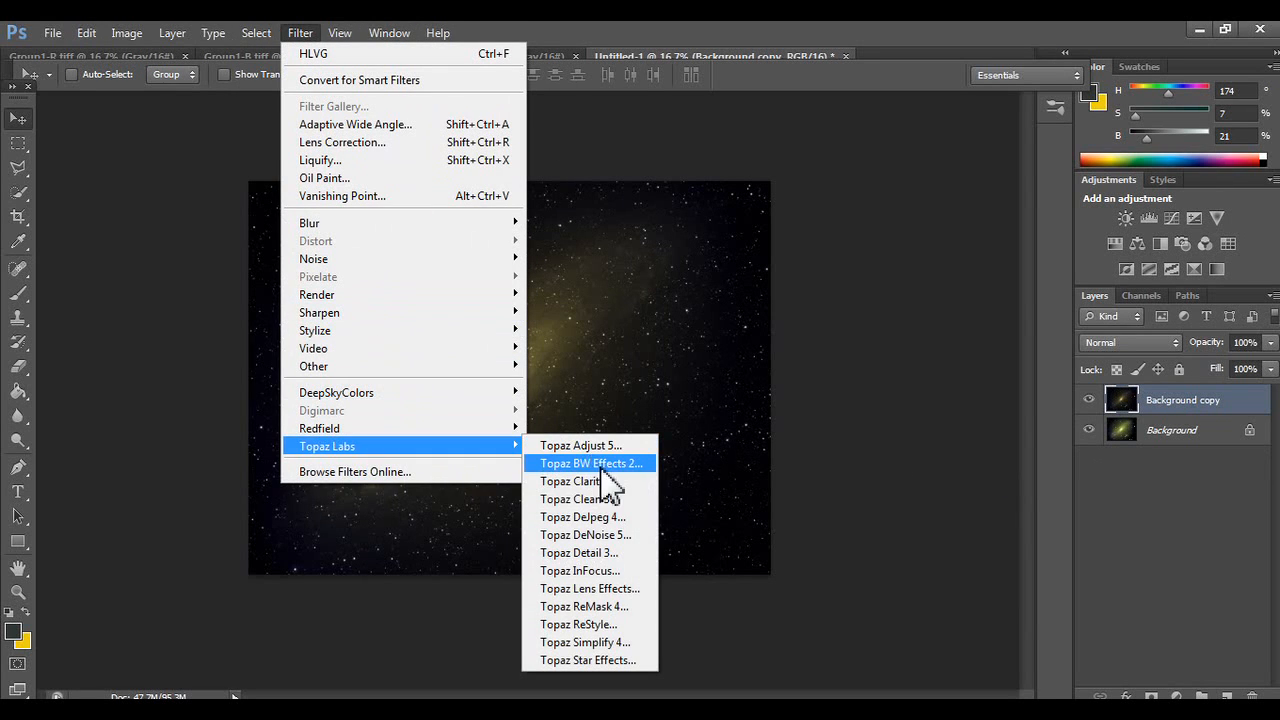
pyautogui.click(606, 481)
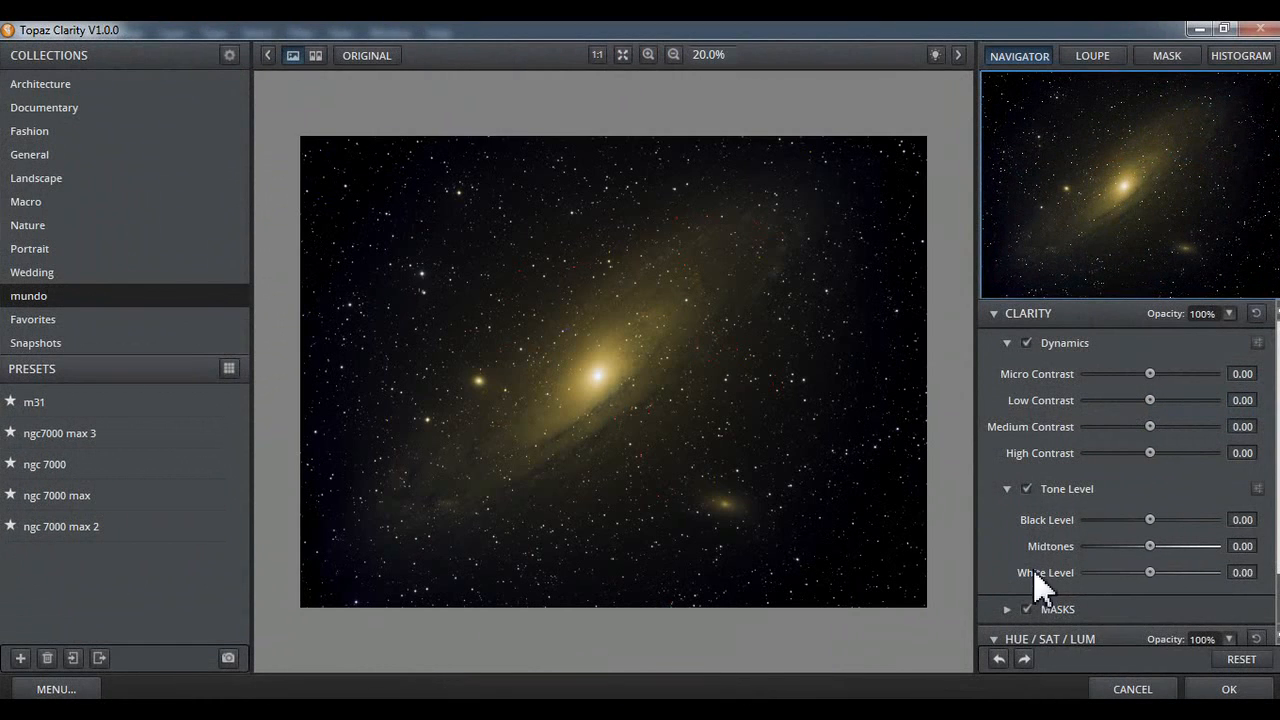
pyautogui.scroll(-2, 1030, 582)
pyautogui.click(1008, 601)
pyautogui.scroll(-3, 1020, 599)
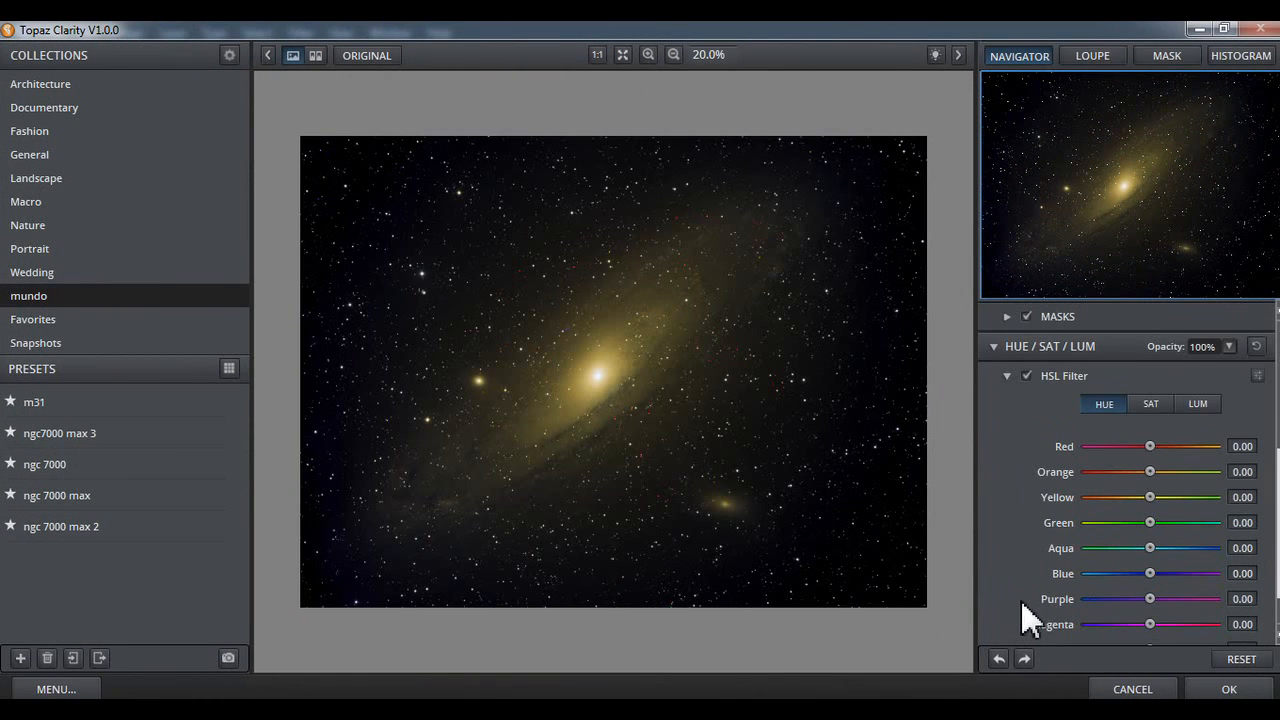
pyautogui.click(1150, 405)
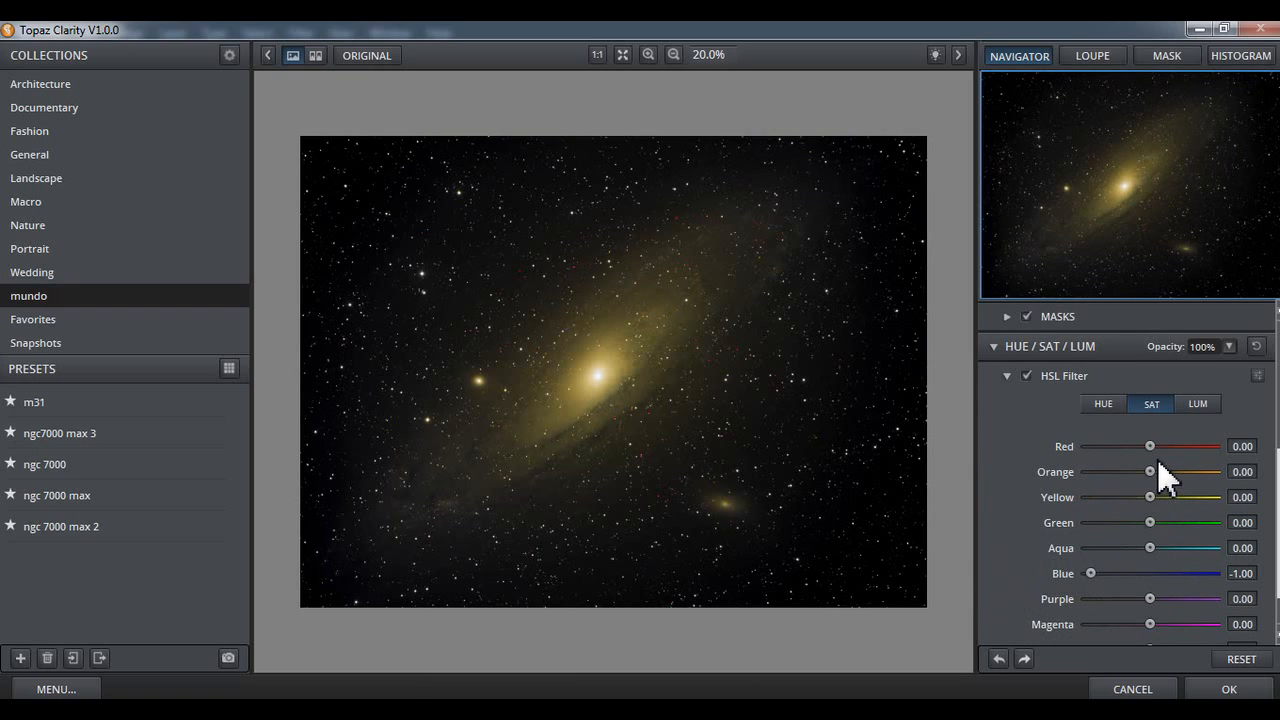
pyautogui.moveTo(1149, 447); pyautogui.dragTo(1079, 448)
pyautogui.moveTo(1147, 498); pyautogui.dragTo(1117, 500)
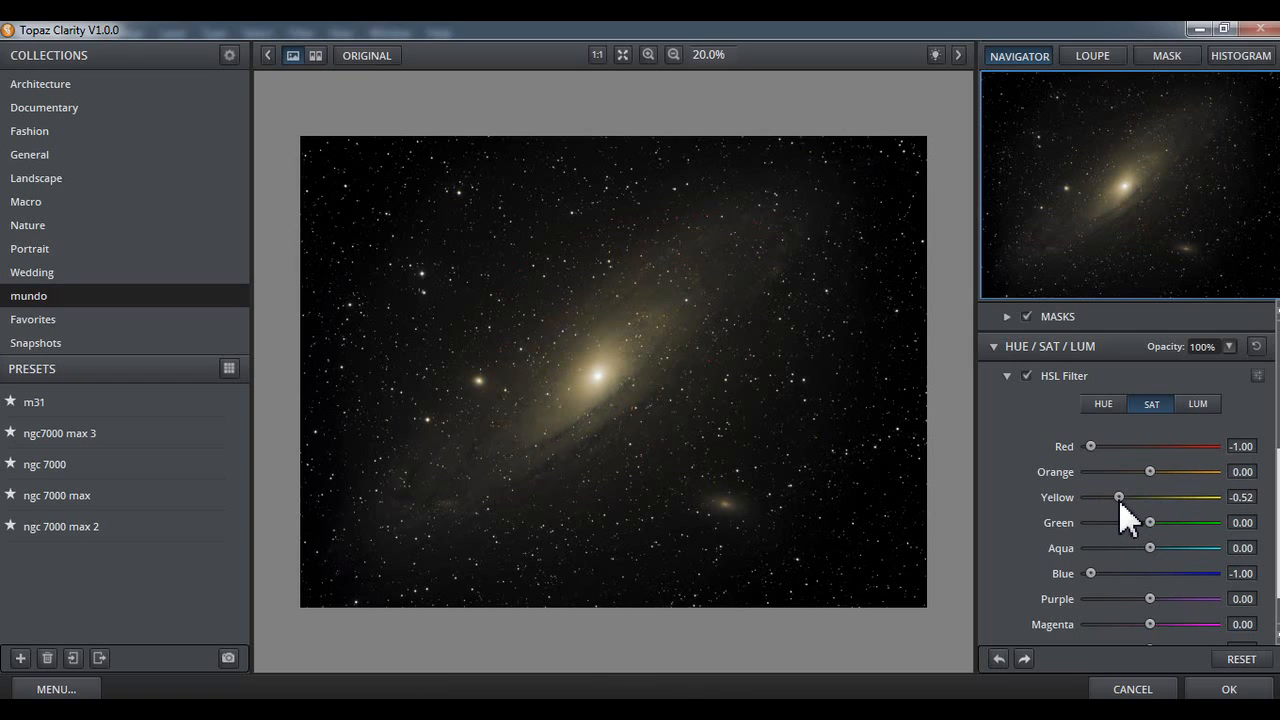
pyautogui.click(1213, 686)
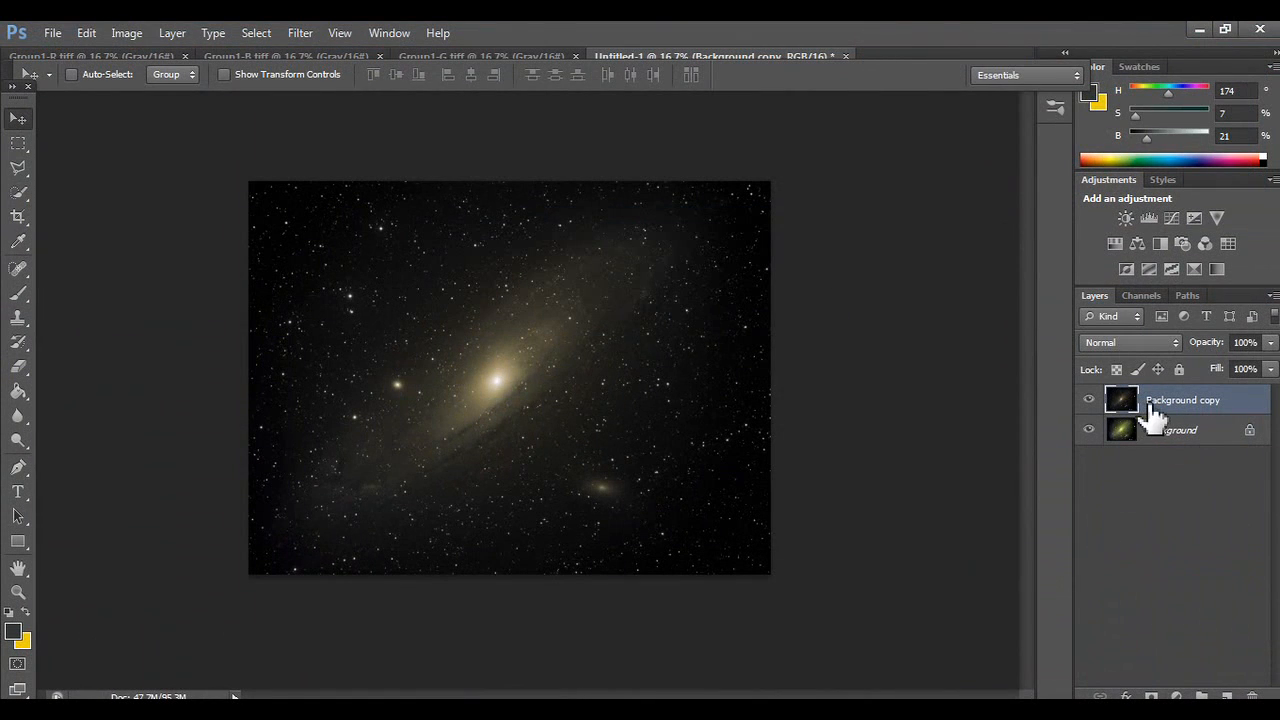
# - Duplicate the Background copy layer and brighten the duplicate's midtones with an RGB Curves adjustment
pyautogui.moveTo(1150, 412); pyautogui.dragTo(1228, 696)
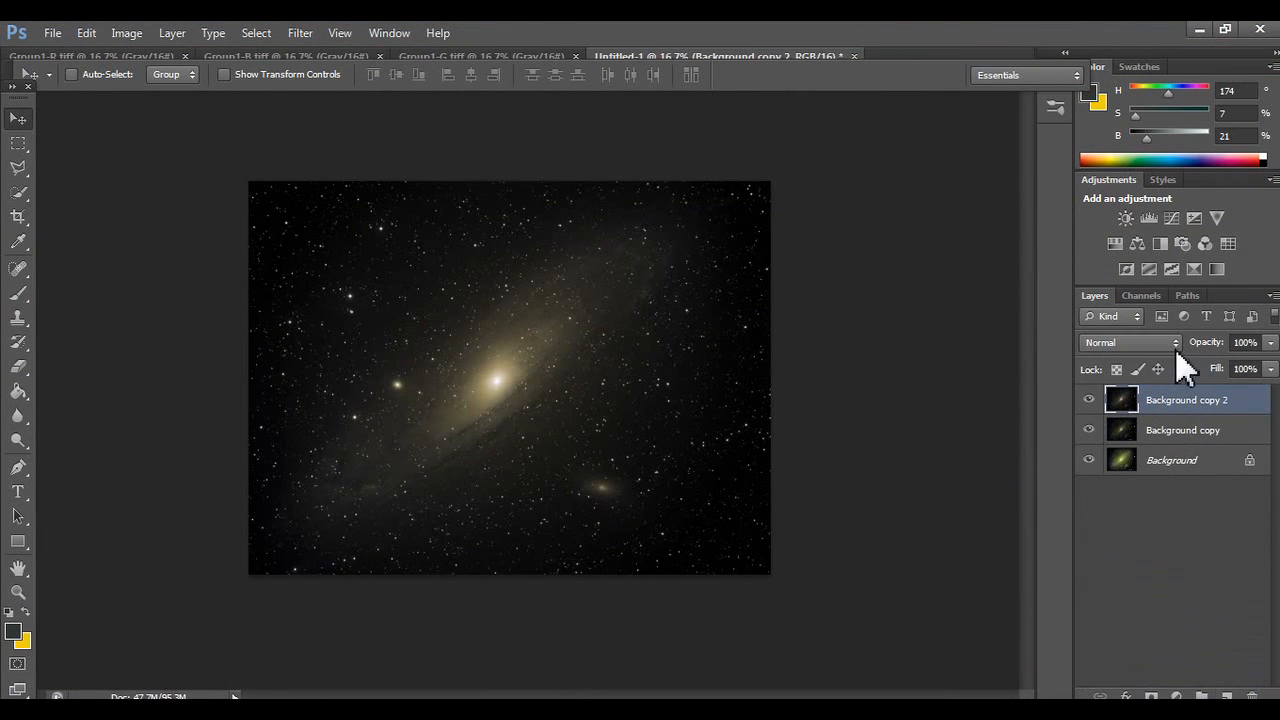
pyautogui.click(1171, 218)
pyautogui.moveTo(1058, 319); pyautogui.dragTo(1030, 306)
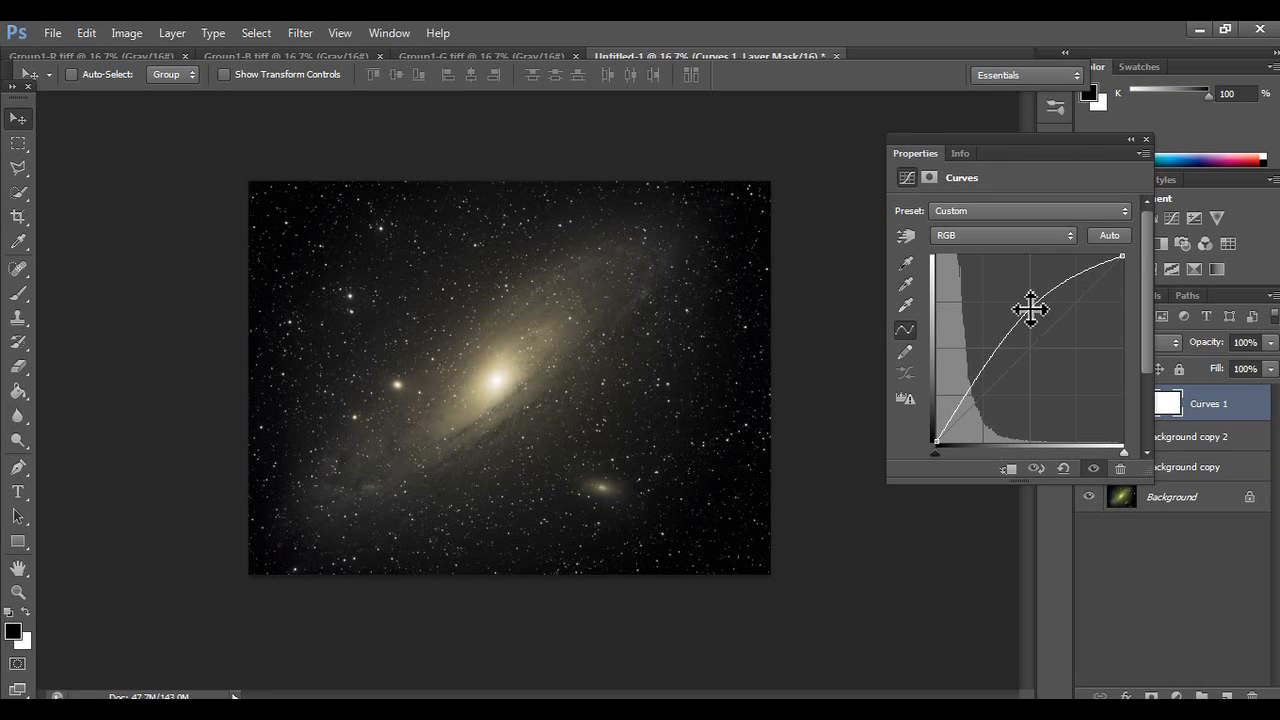
pyautogui.click(1146, 139)
# - Duplicate the Background copy layer twice more and merge the Curves adjustment down into Background copy 2
pyautogui.moveTo(1205, 438); pyautogui.dragTo(1227, 695)
pyautogui.moveTo(1245, 494); pyautogui.dragTo(1228, 695)
pyautogui.rightClick(1200, 418)
pyautogui.click(1104, 477)
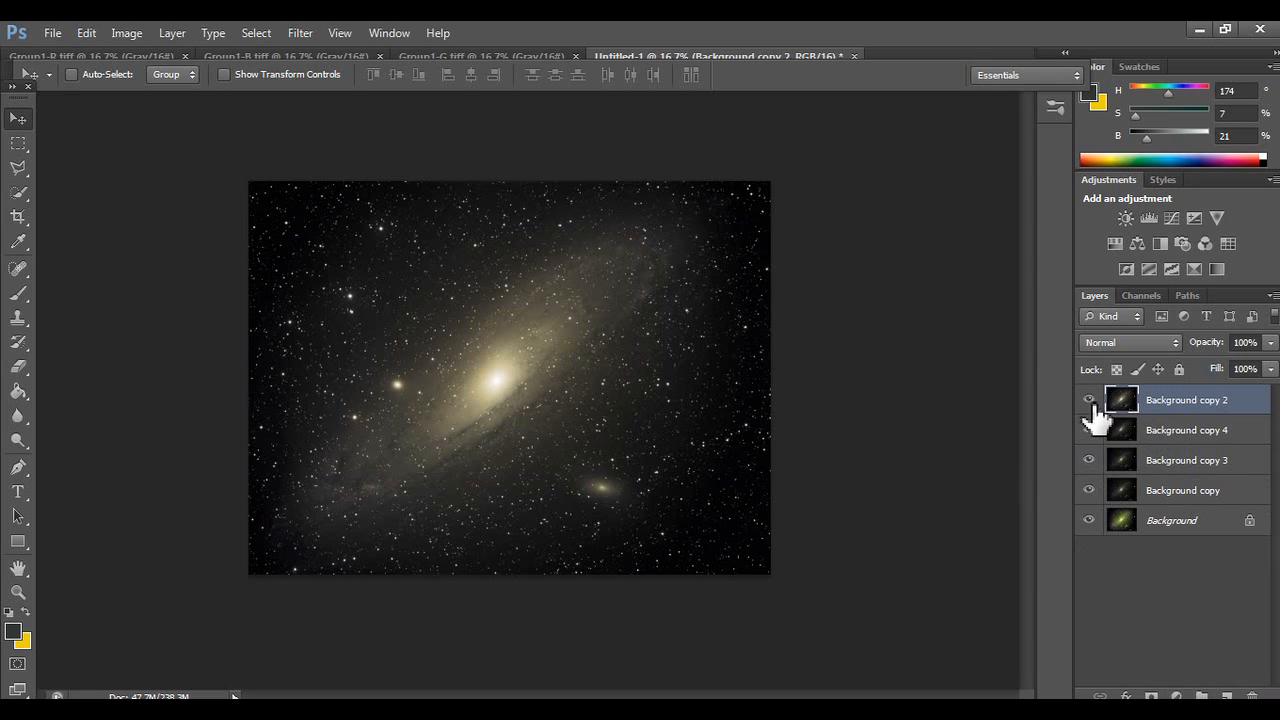
# - Brighten the galaxy strongly with a second, steeper RGB Curves adjustment and merge it down into Background copy 2
pyautogui.click(1171, 219)
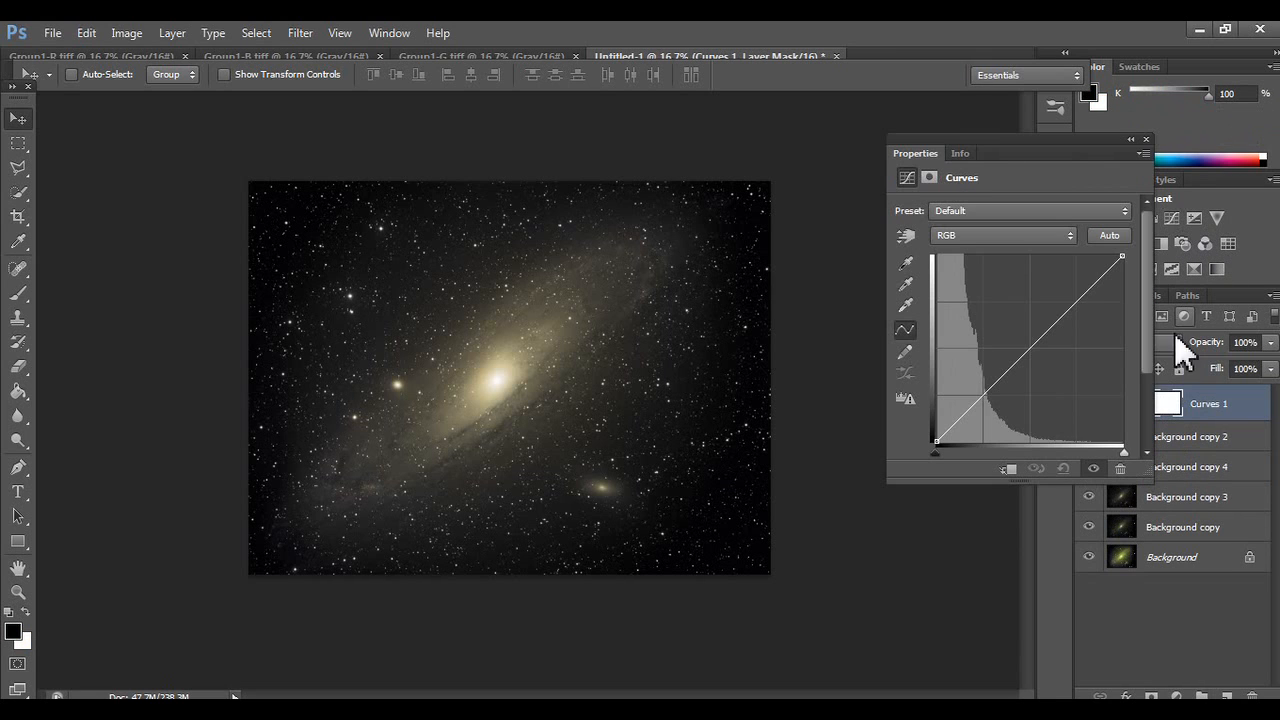
pyautogui.moveTo(1051, 377); pyautogui.dragTo(978, 333)
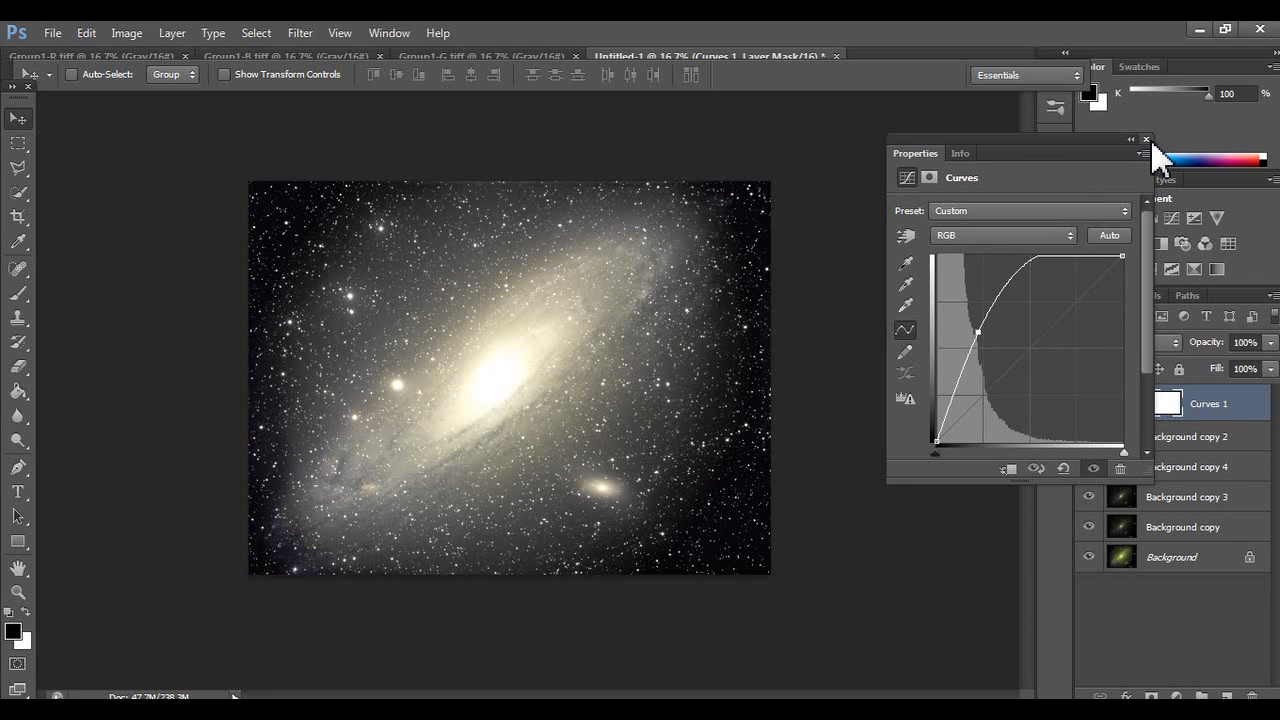
pyautogui.click(1147, 139)
pyautogui.rightClick(1200, 410)
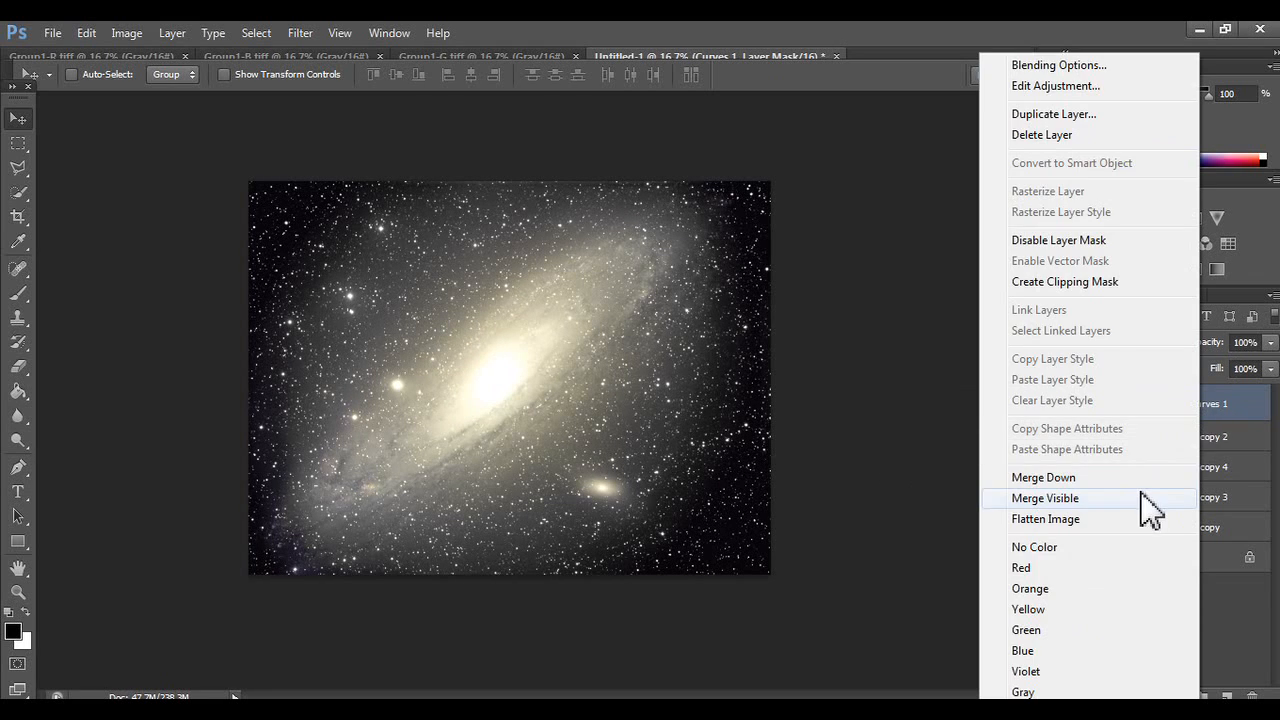
pyautogui.click(1130, 478)
# - Move Background copy 4 to the top of the layer stack and give it a Reveal All layer mask
pyautogui.click(1165, 440)
pyautogui.moveTo(1178, 450); pyautogui.dragTo(1182, 398)
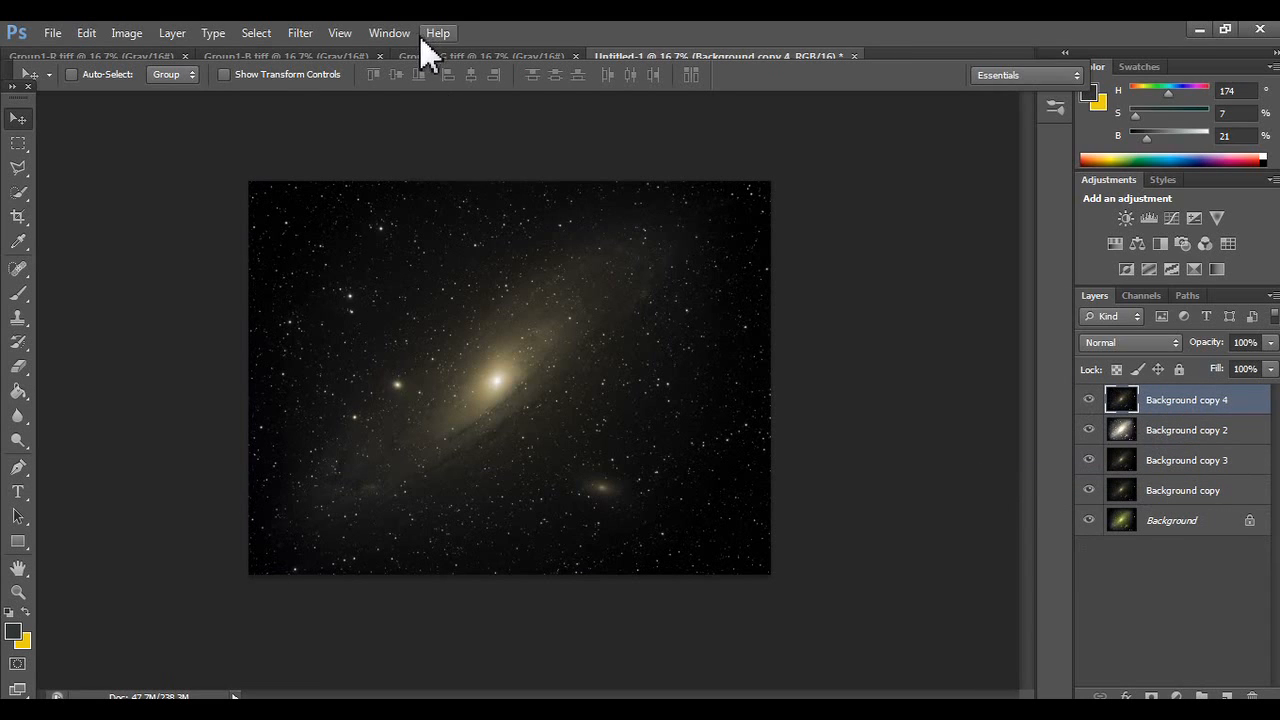
pyautogui.click(216, 33)
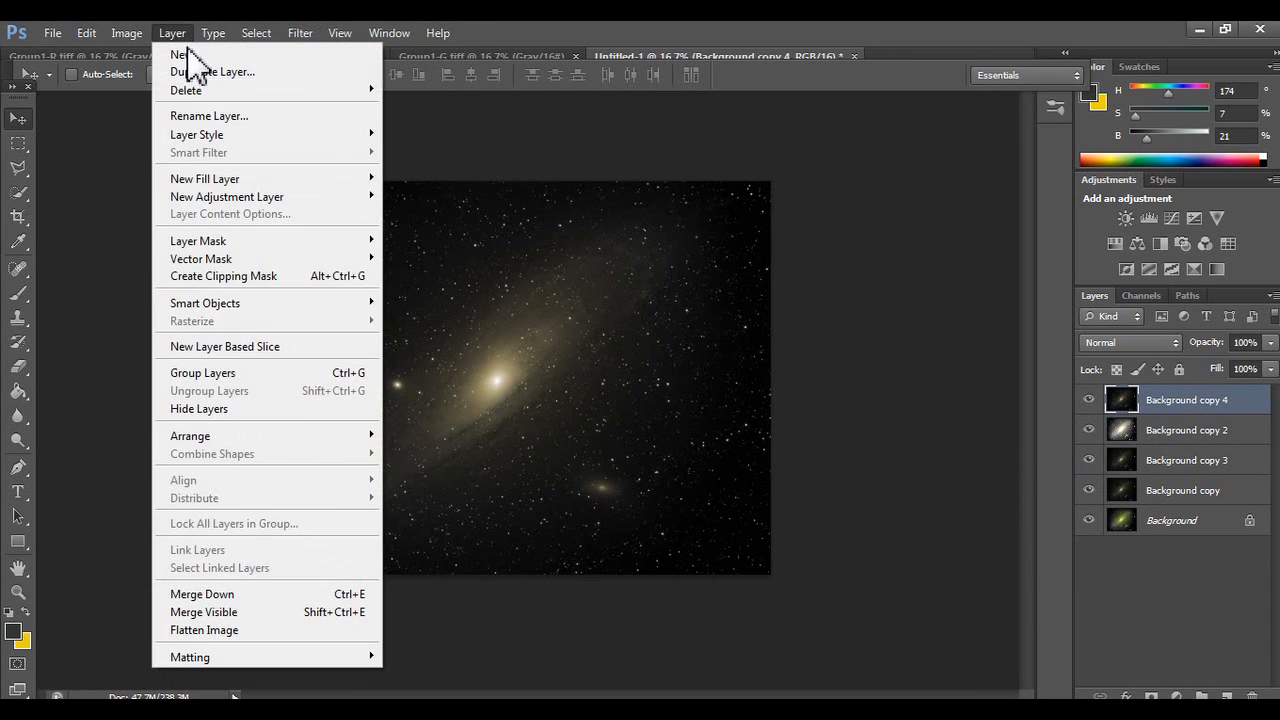
pyautogui.moveTo(368, 243)
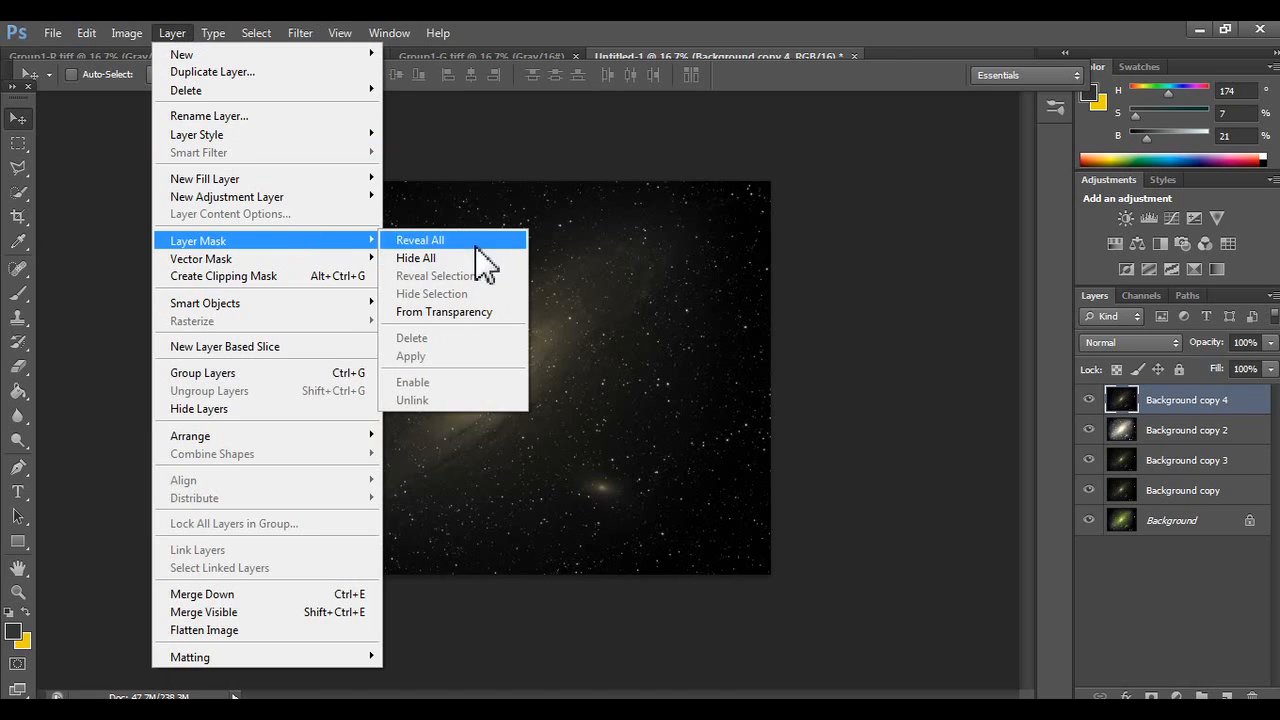
pyautogui.click(476, 246)
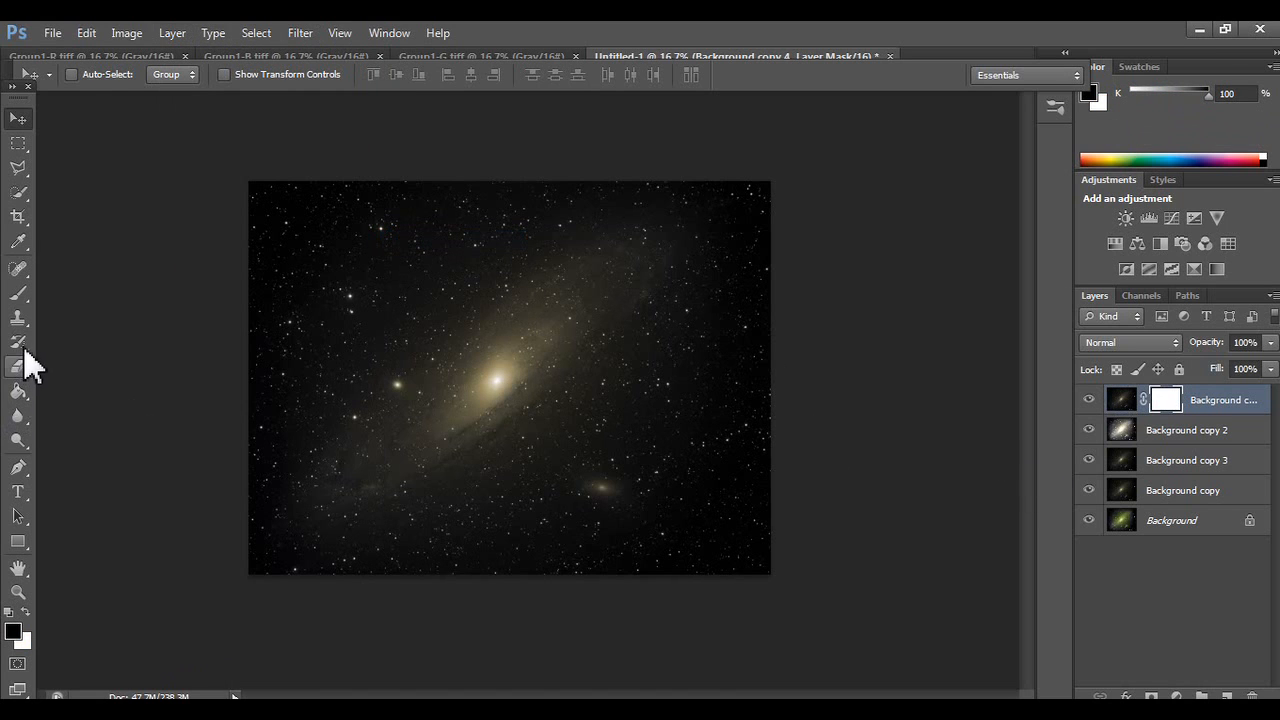
# - Paint black on the mask around the galaxy's core and over the surrounding sky with a soft 1521 px brush
pyautogui.click(19, 294)
pyautogui.rightClick(720, 541)
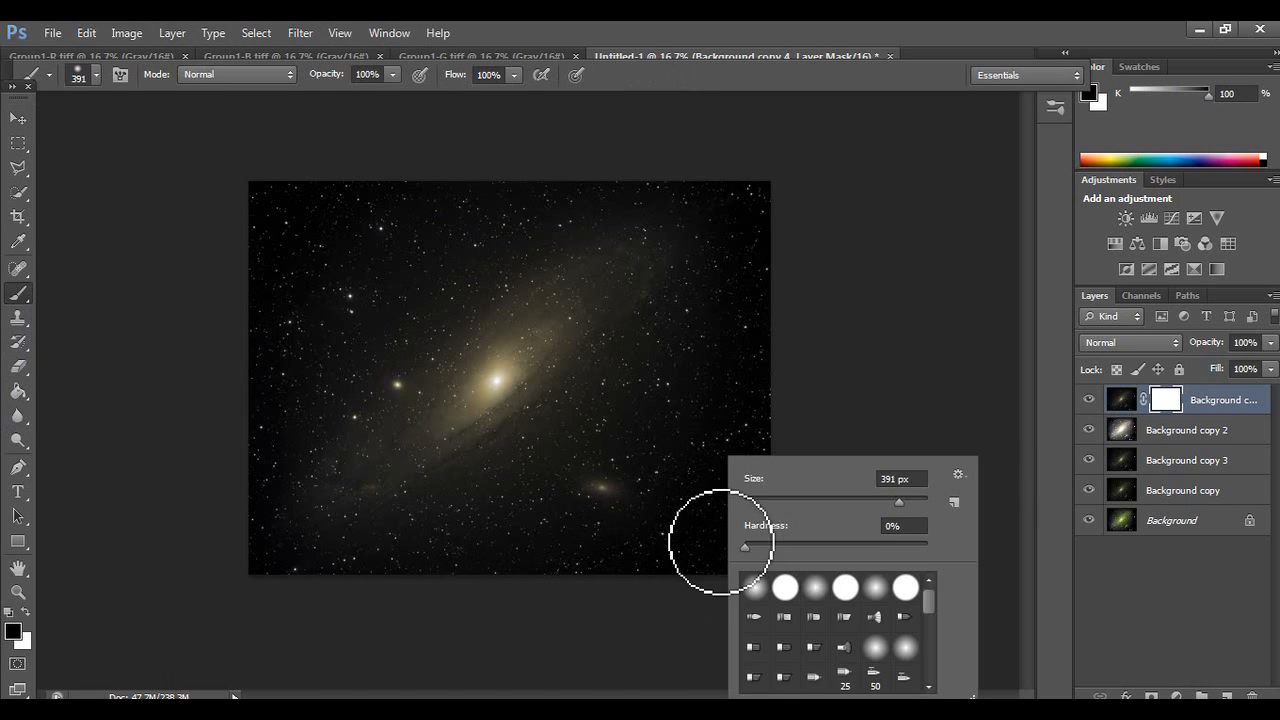
pyautogui.moveTo(899, 502); pyautogui.dragTo(914, 499)
pyautogui.click(689, 475)
pyautogui.moveTo(679, 492)
pyautogui.mouseDown()
pyautogui.moveTo(723, 518)
pyautogui.moveTo(759, 224)
pyautogui.moveTo(759, 403)
pyautogui.moveTo(691, 534)
pyautogui.moveTo(583, 530)
pyautogui.moveTo(481, 555)
pyautogui.moveTo(316, 562)
pyautogui.moveTo(205, 497)
pyautogui.moveTo(199, 468)
pyautogui.moveTo(275, 246)
pyautogui.moveTo(675, 195)
pyautogui.mouseUp()
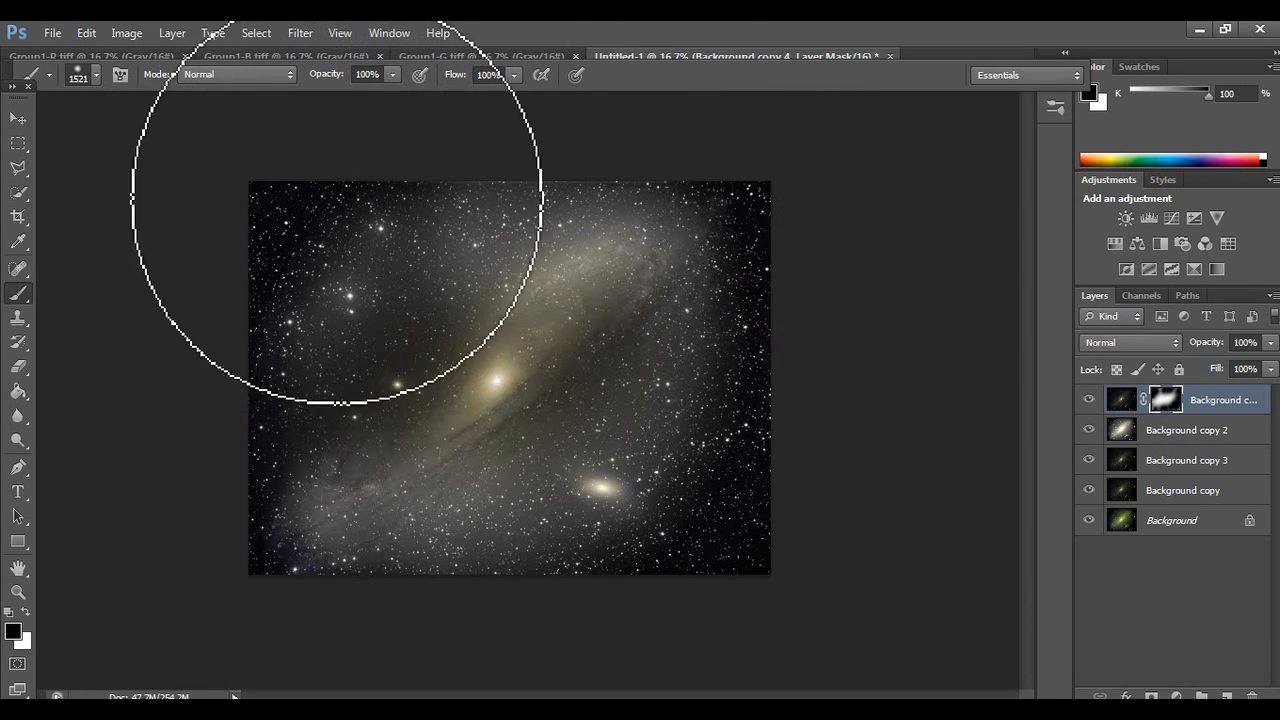
pyautogui.click(290, 408)
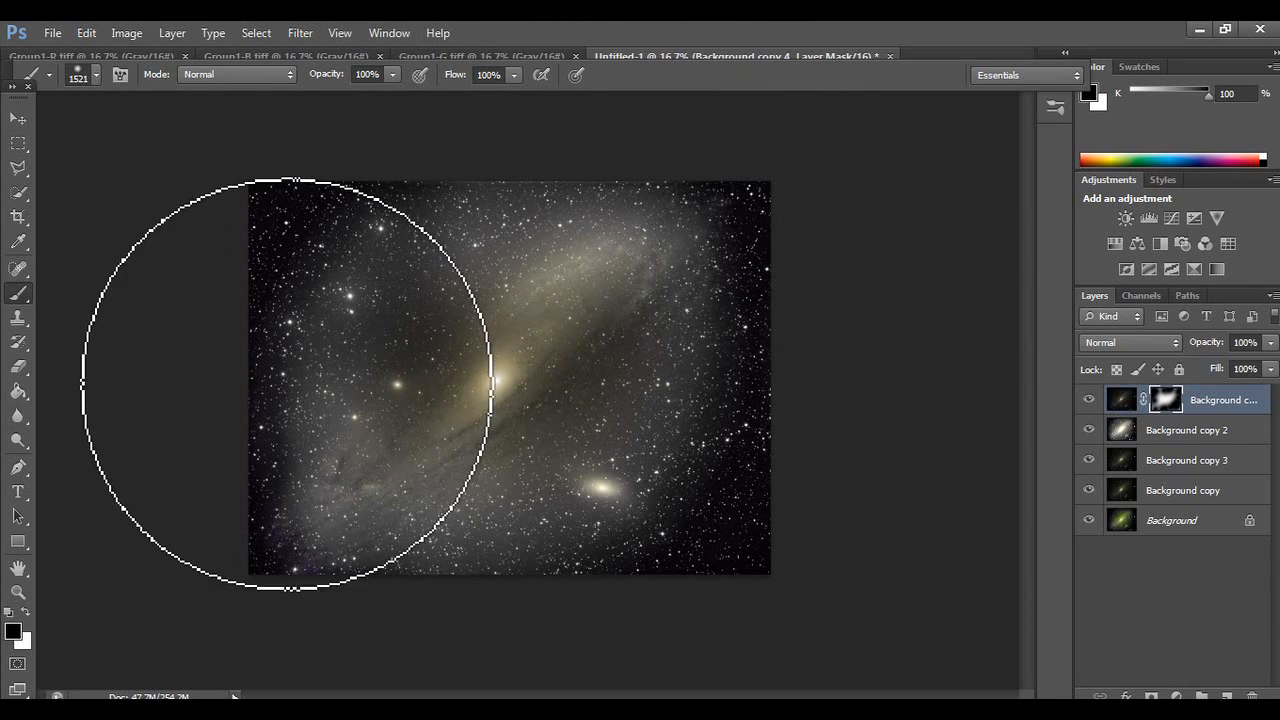
# - Try a Gaussian Blur with a radius of up to 1000 pixels on Background copy 4's layer mask and return to the Brush tool
pyautogui.click(298, 32)
pyautogui.moveTo(374, 223)
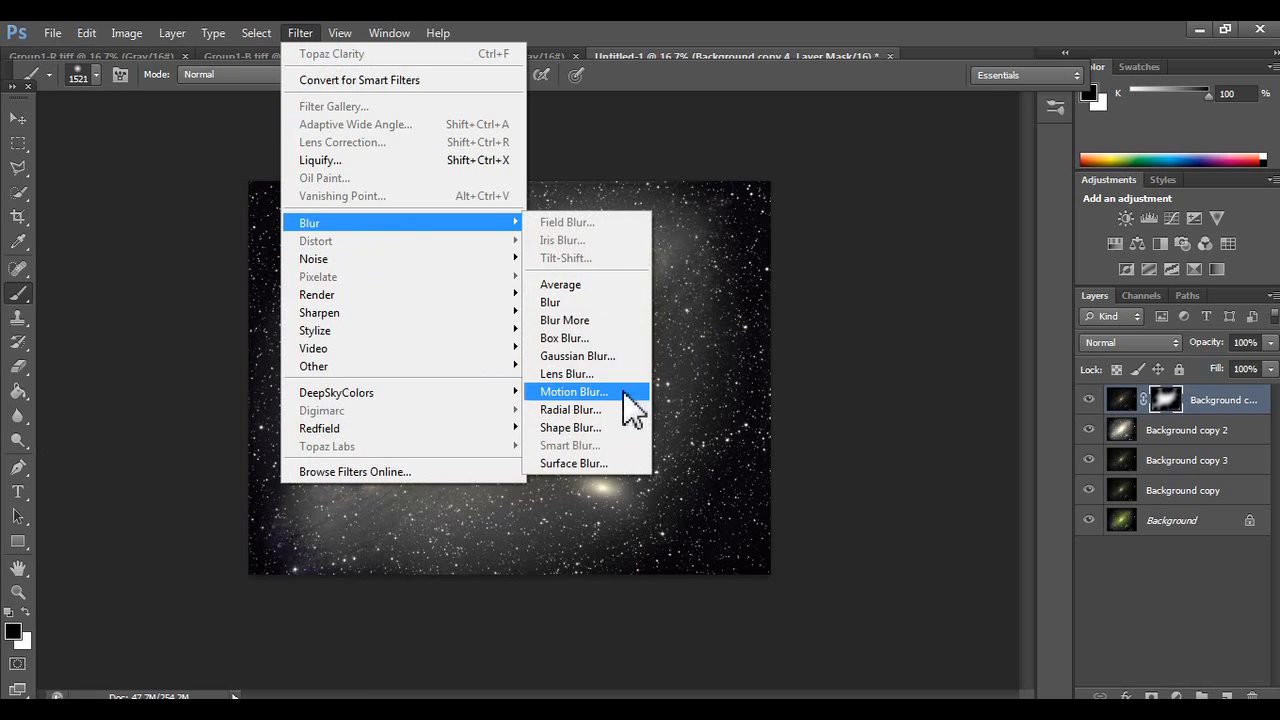
pyautogui.click(577, 356)
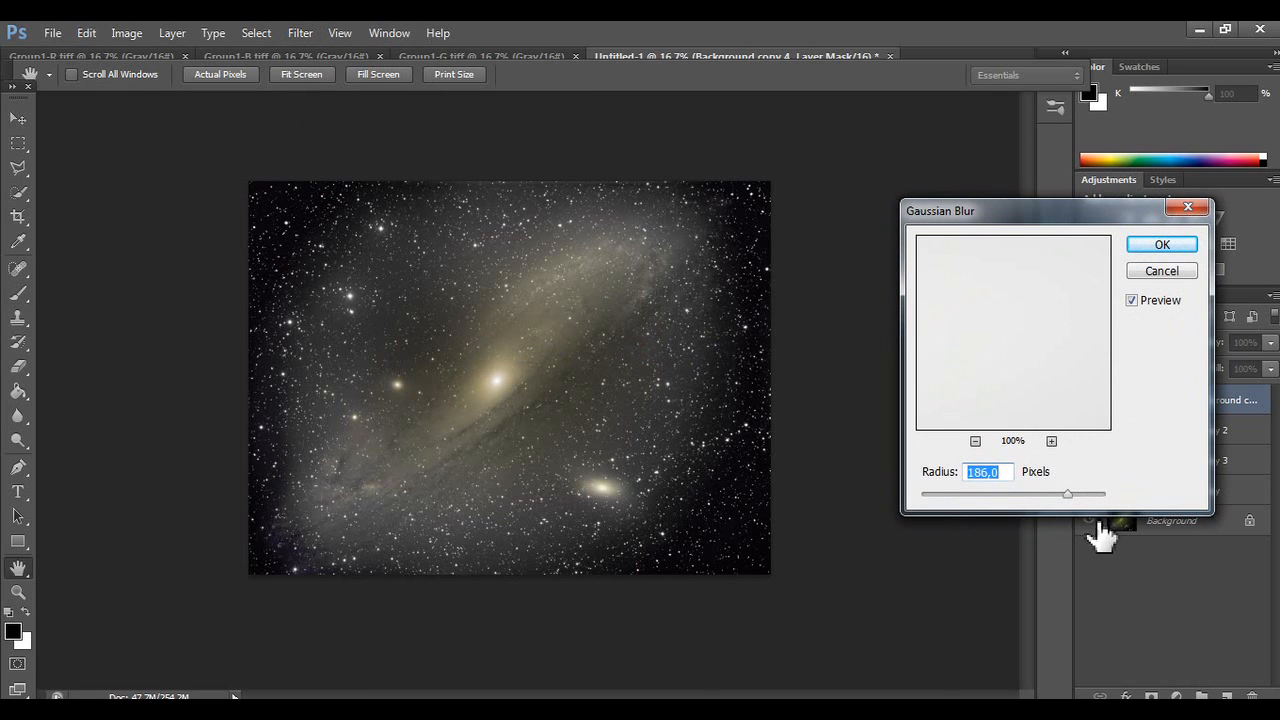
pyautogui.moveTo(1074, 496); pyautogui.dragTo(977, 494)
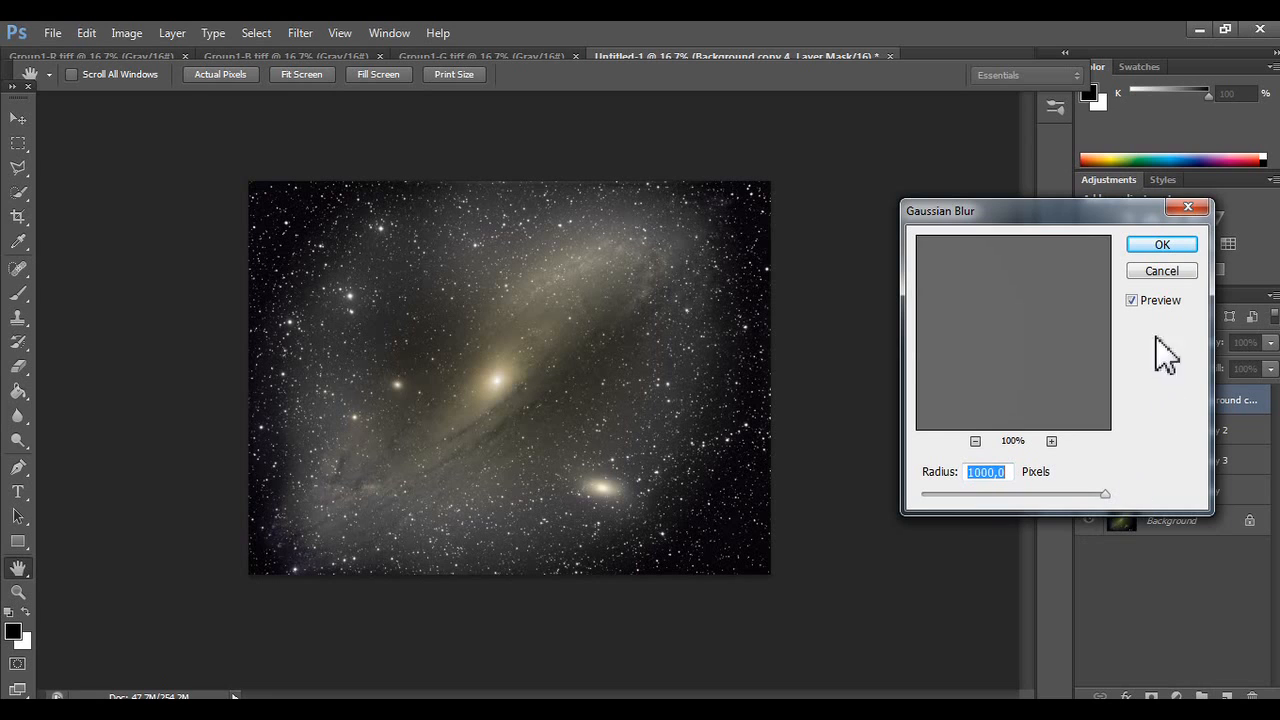
pyautogui.click(1160, 247)
pyautogui.press('b')
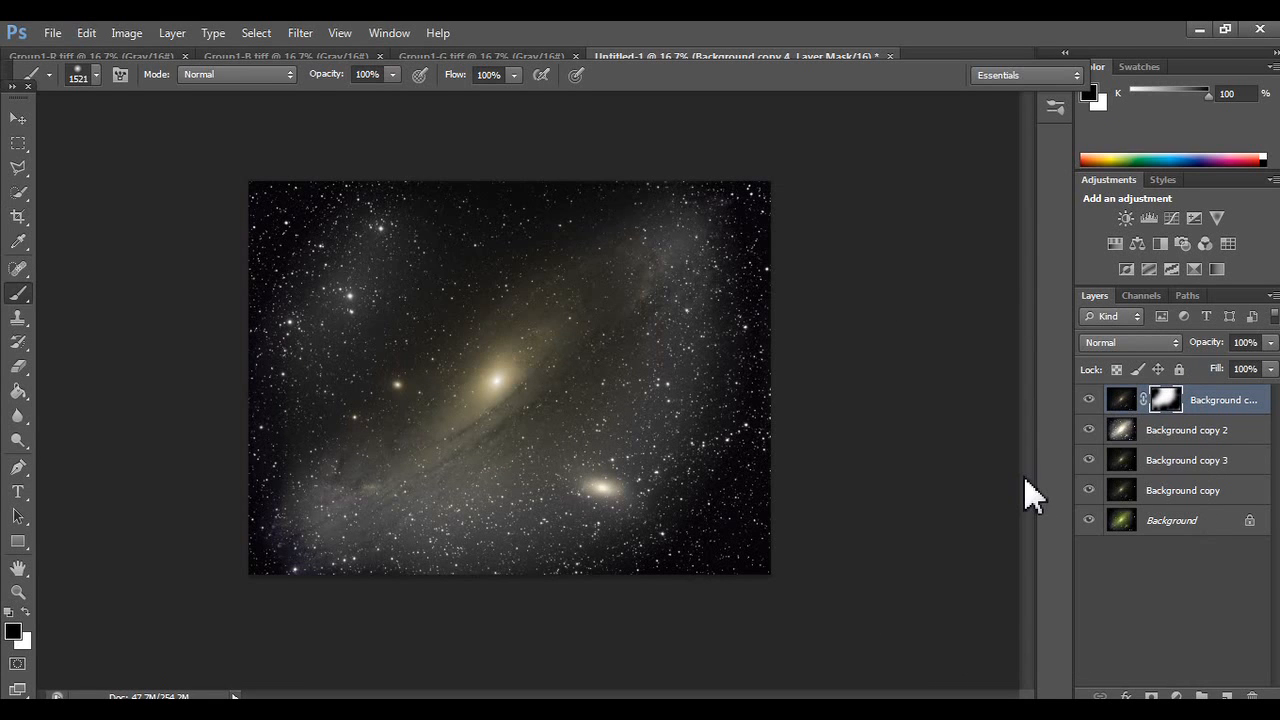
# - Delete the masked Background copy 4 layer and the brightened Background copy 2 layer
pyautogui.click(1200, 412)
pyautogui.press('Delete')
pyautogui.press('Delete')
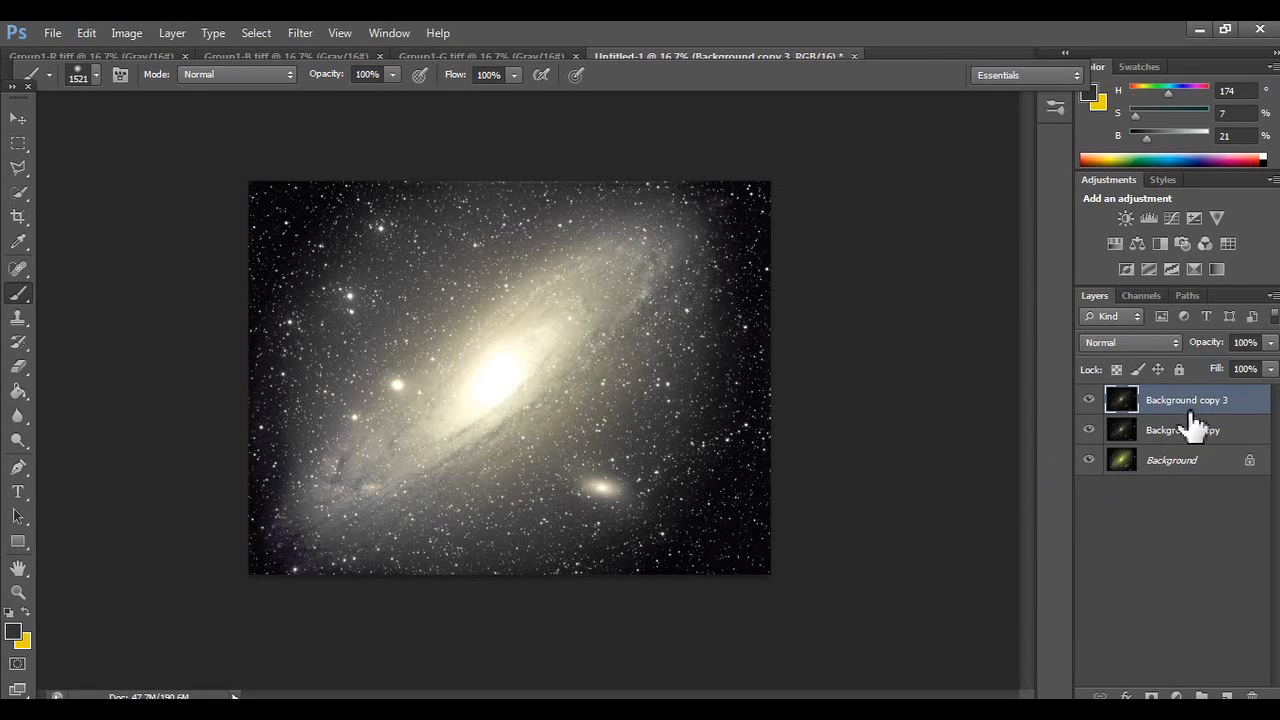
# - Crop the image to a nearly square frame around the galaxy's core and its two companion galaxies
pyautogui.click(21, 169)
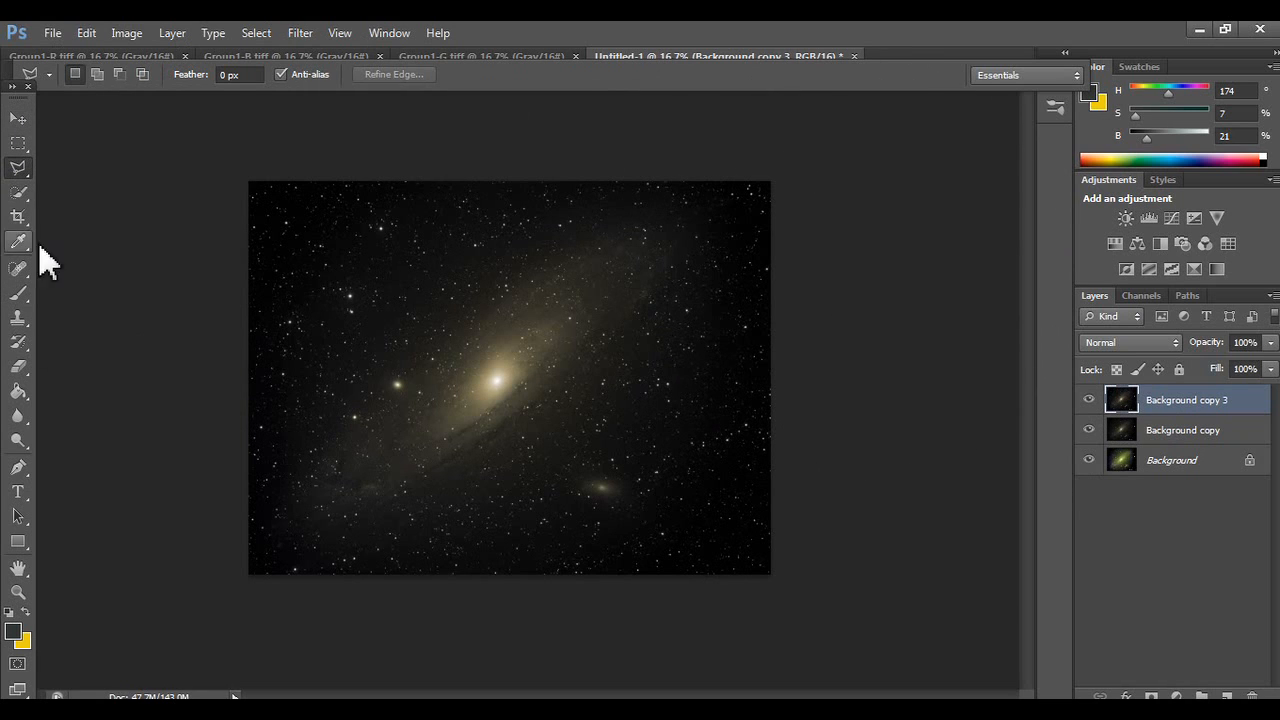
pyautogui.click(19, 218)
pyautogui.moveTo(247, 378); pyautogui.dragTo(305, 380)
pyautogui.moveTo(713, 545); pyautogui.dragTo(660, 558)
pyautogui.moveTo(508, 195); pyautogui.dragTo(511, 221)
pyautogui.press('Return')
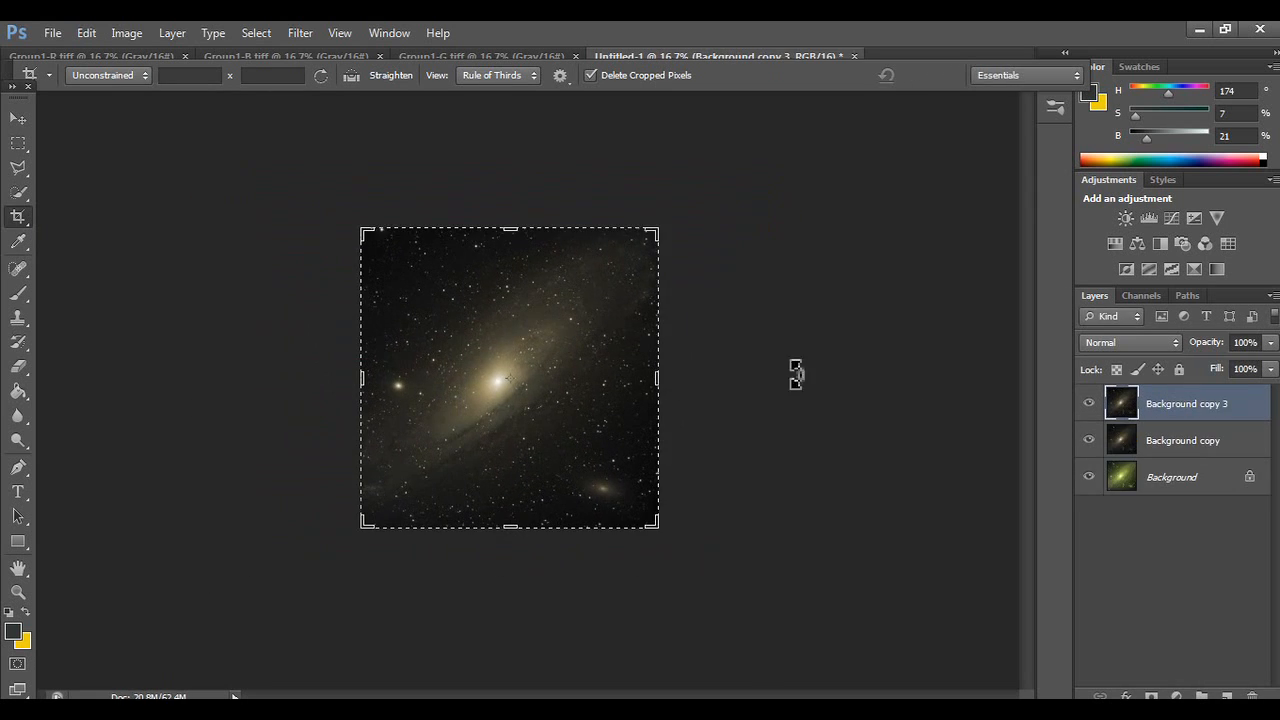
# - Brighten the cropped image's shadows and midtones with a Curves adjustment layer and merge it down into Background copy 3
pyautogui.click(1171, 220)
pyautogui.moveTo(951, 363); pyautogui.dragTo(989, 338)
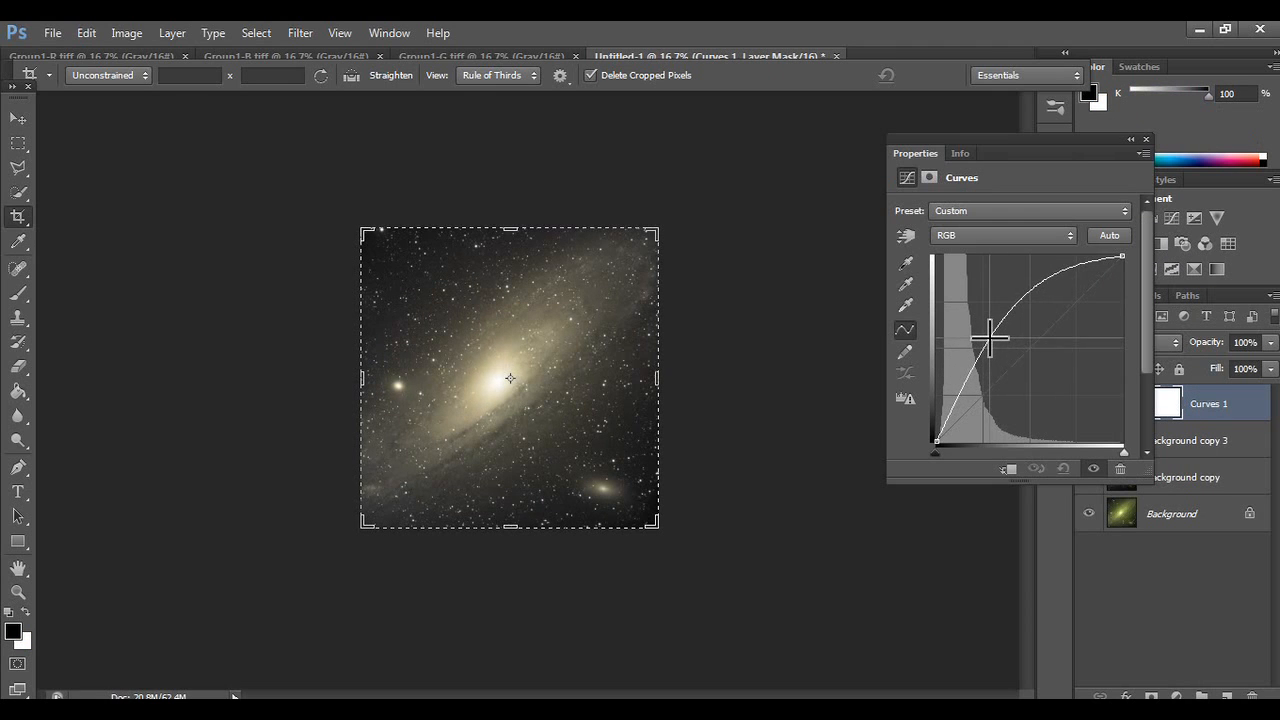
pyautogui.click(480, 366)
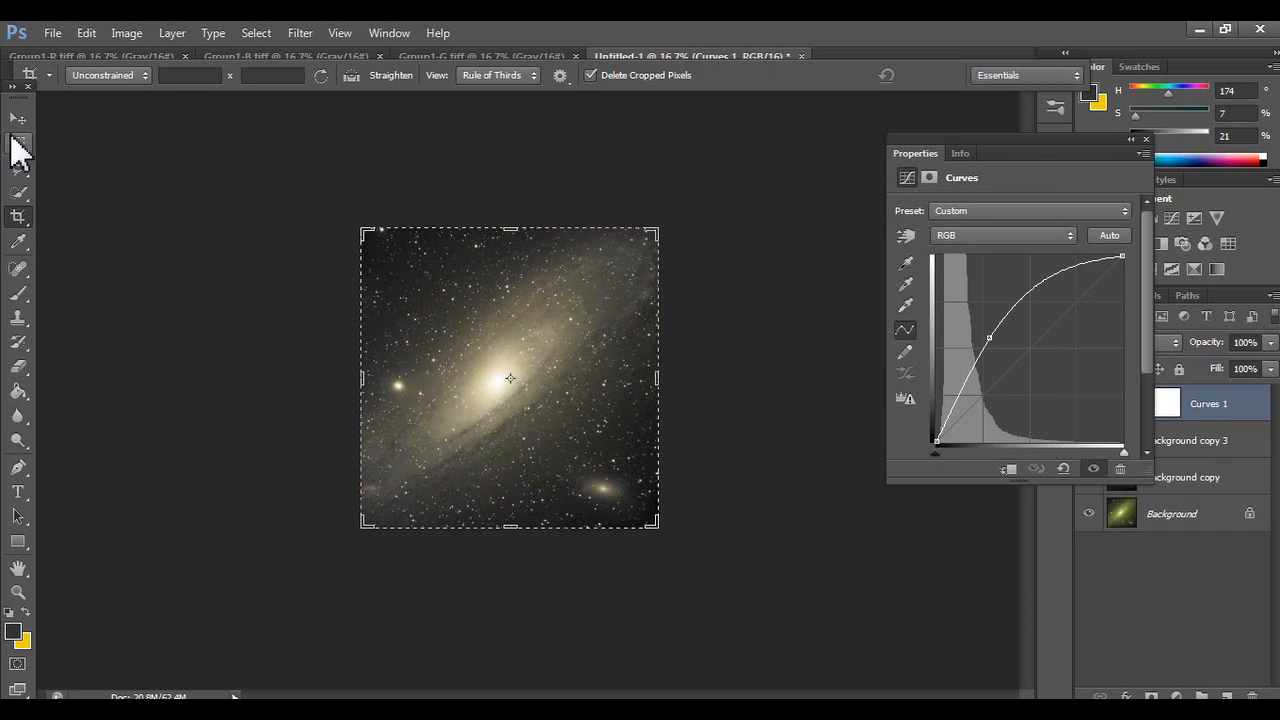
pyautogui.click(15, 121)
pyautogui.click(1146, 139)
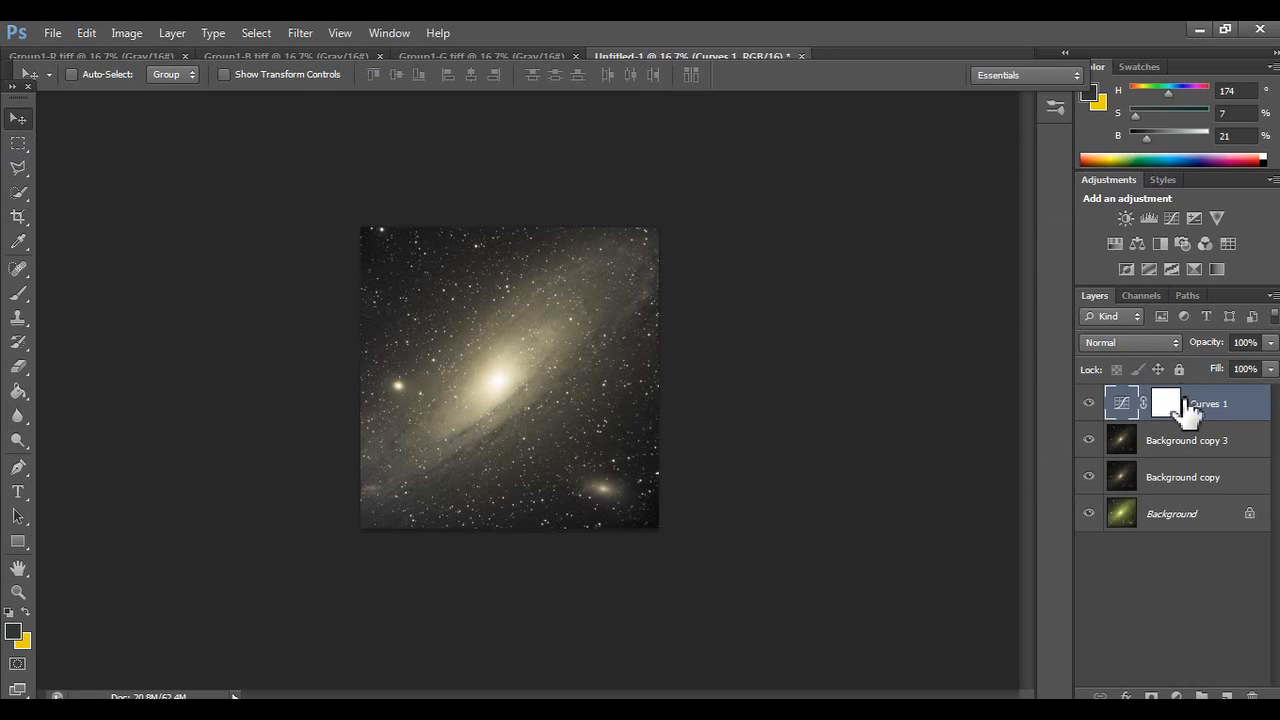
pyautogui.rightClick(1205, 405)
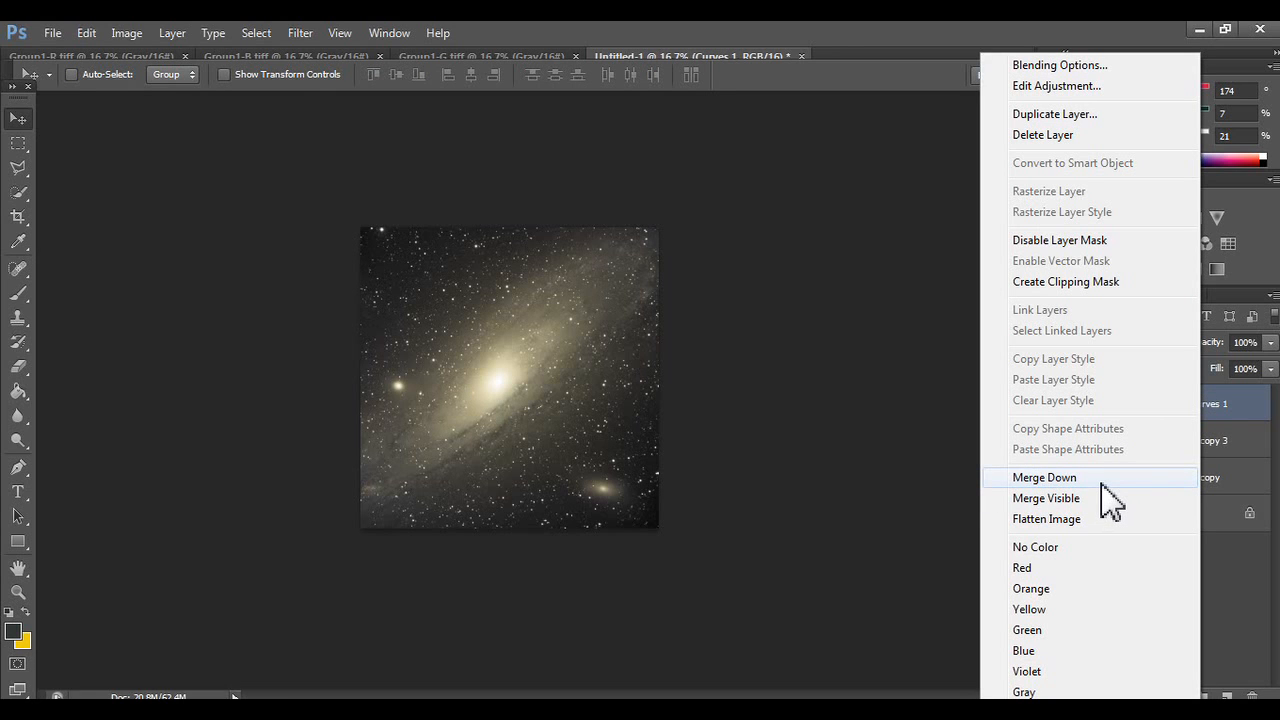
pyautogui.click(1102, 483)
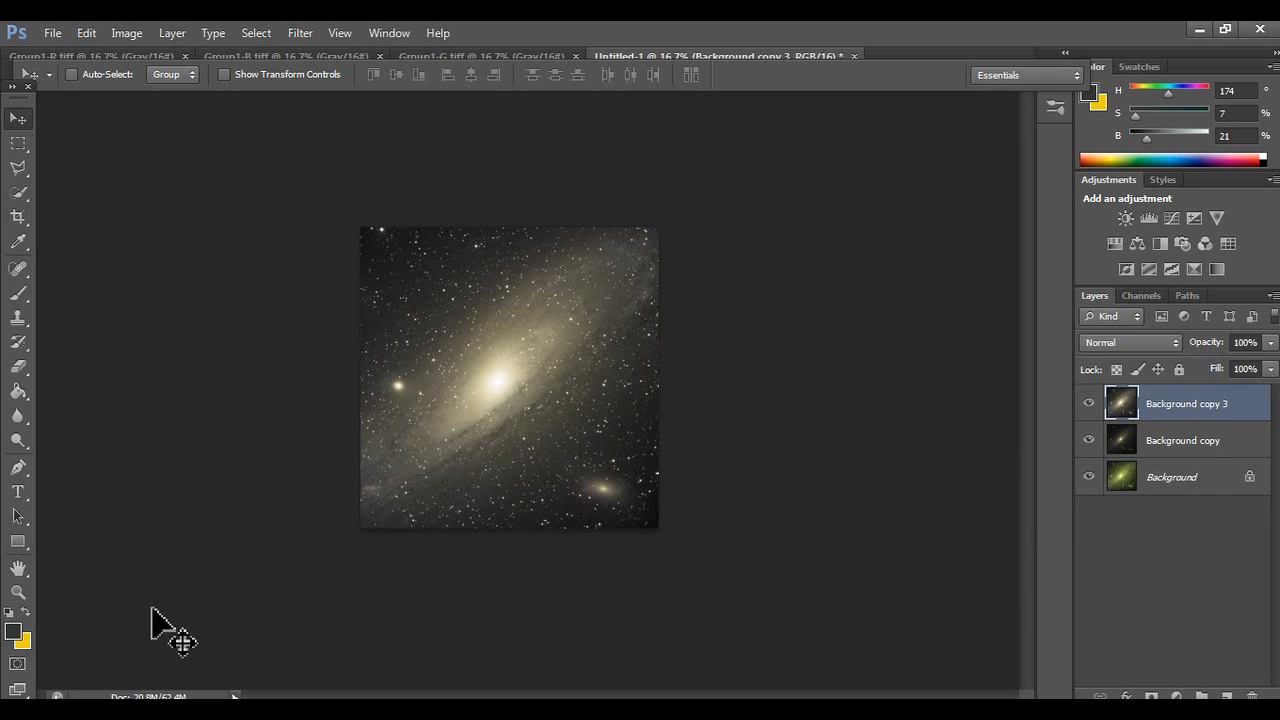
# - Examine the brightened galaxy up close and toggle Background copy 3's visibility to compare it with the layers beneath
pyautogui.click(18, 591)
pyautogui.click(491, 421)
pyautogui.click(491, 421)
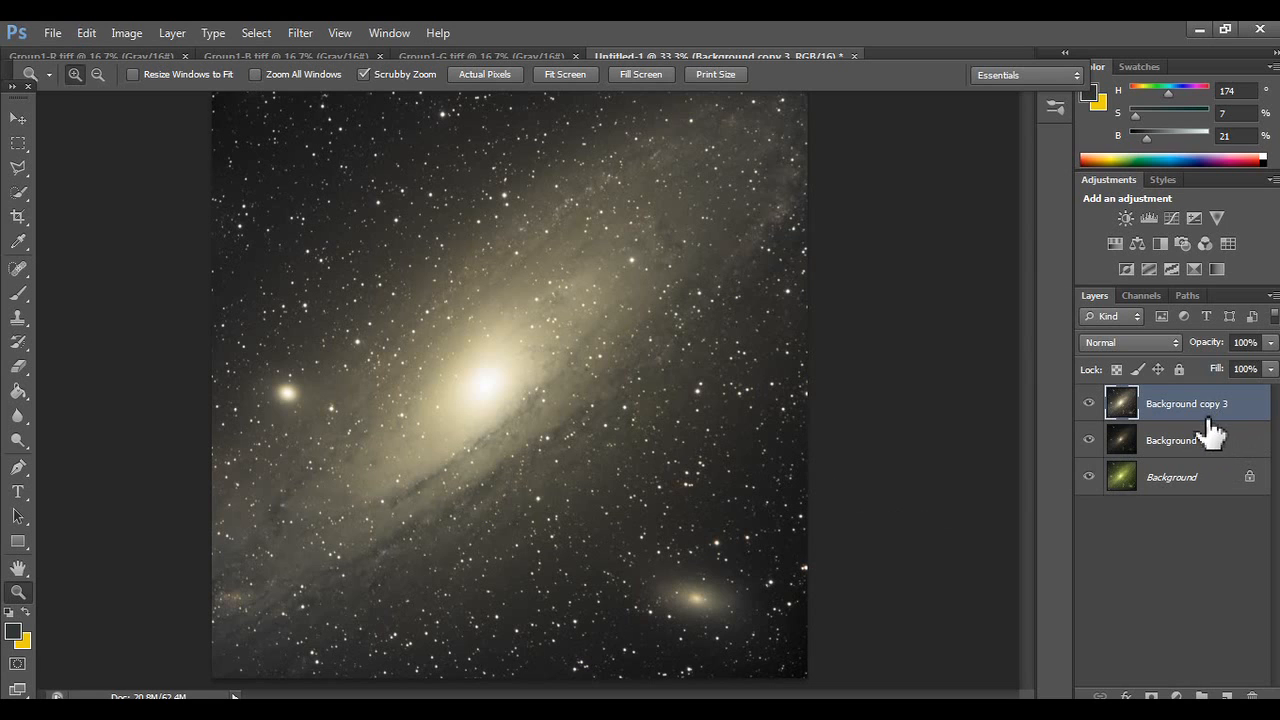
pyautogui.click(1090, 404)
pyautogui.click(1090, 404)
# - Undo the merge, the Curves adjustment and the crop, returning to the uncropped image without Background copy 4 and Background copy 2
pyautogui.hotkey('ctrl', 'z')
pyautogui.hotkey('ctrl', 'z')
pyautogui.hotkey('ctrl', 'z')
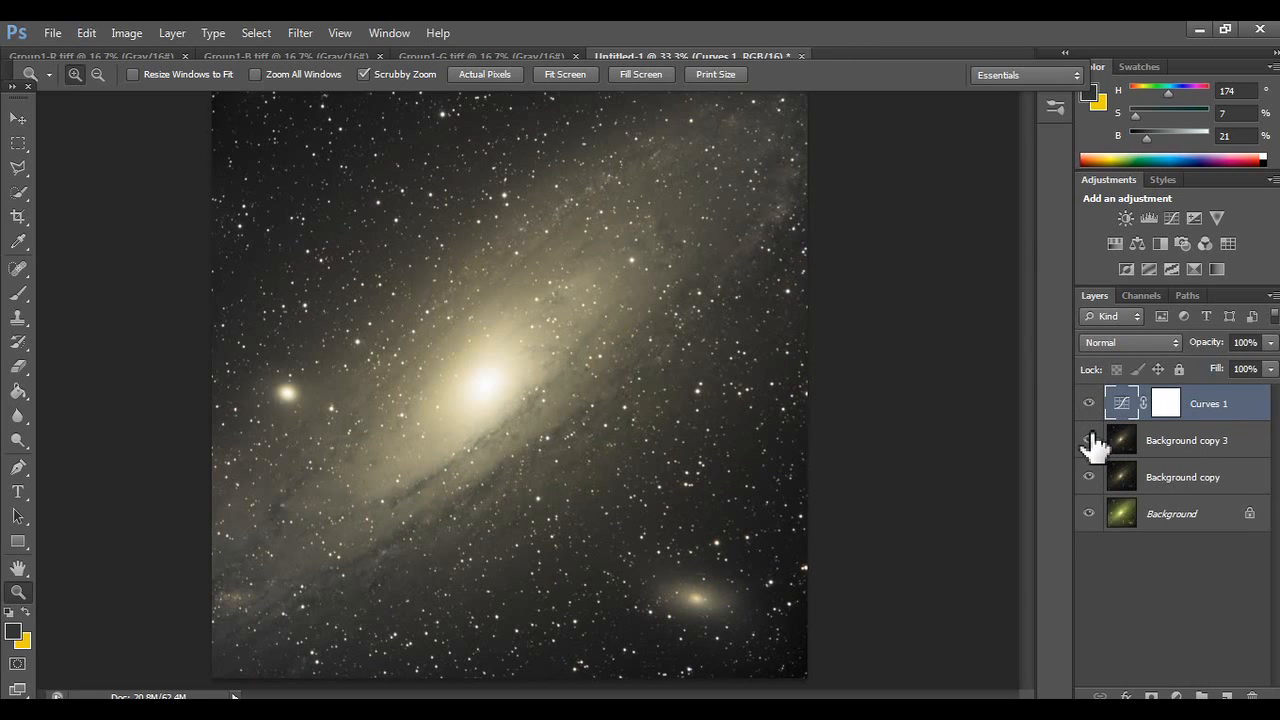
pyautogui.hotkey('ctrl', 'alt', 'z')
pyautogui.hotkey('ctrl', 'alt', 'z')
pyautogui.hotkey('ctrl', 'alt', 'z')
pyautogui.hotkey('ctrl', 'alt', 'z')
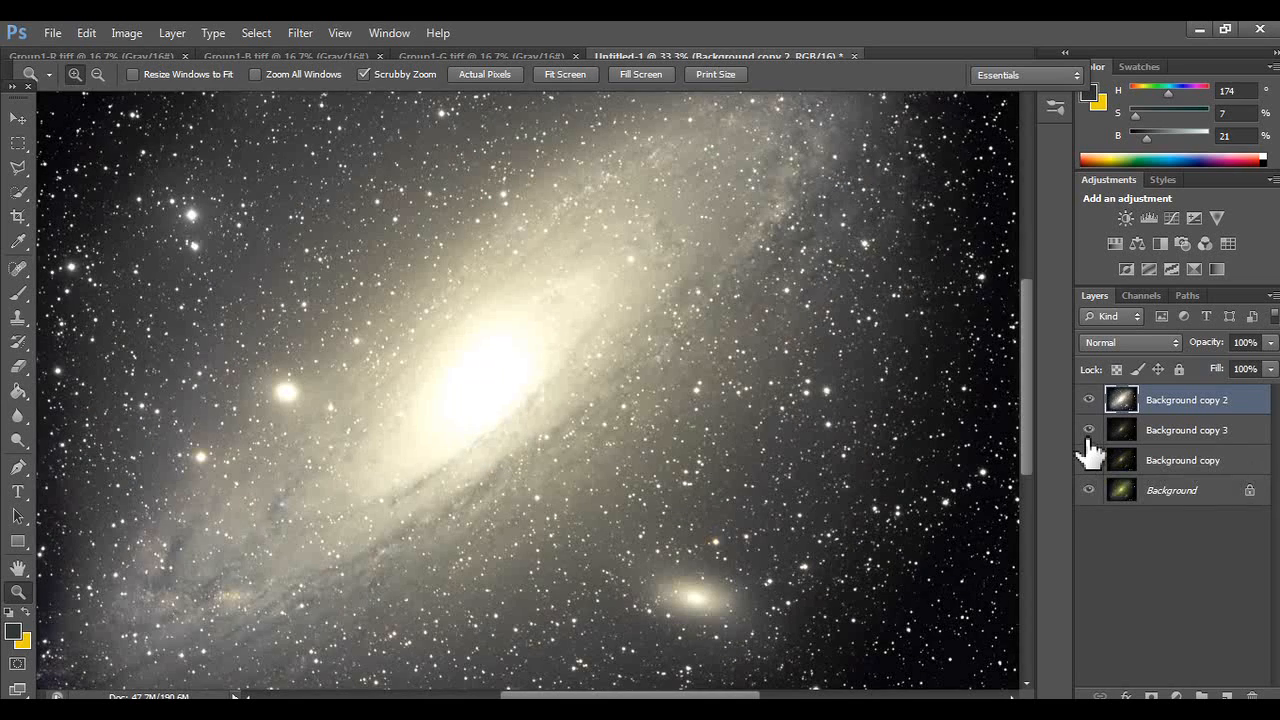
pyautogui.hotkey('ctrl', 'alt', 'z')
pyautogui.hotkey('ctrl', 'alt', 'z')
pyautogui.hotkey('ctrl', 'alt', 'z')
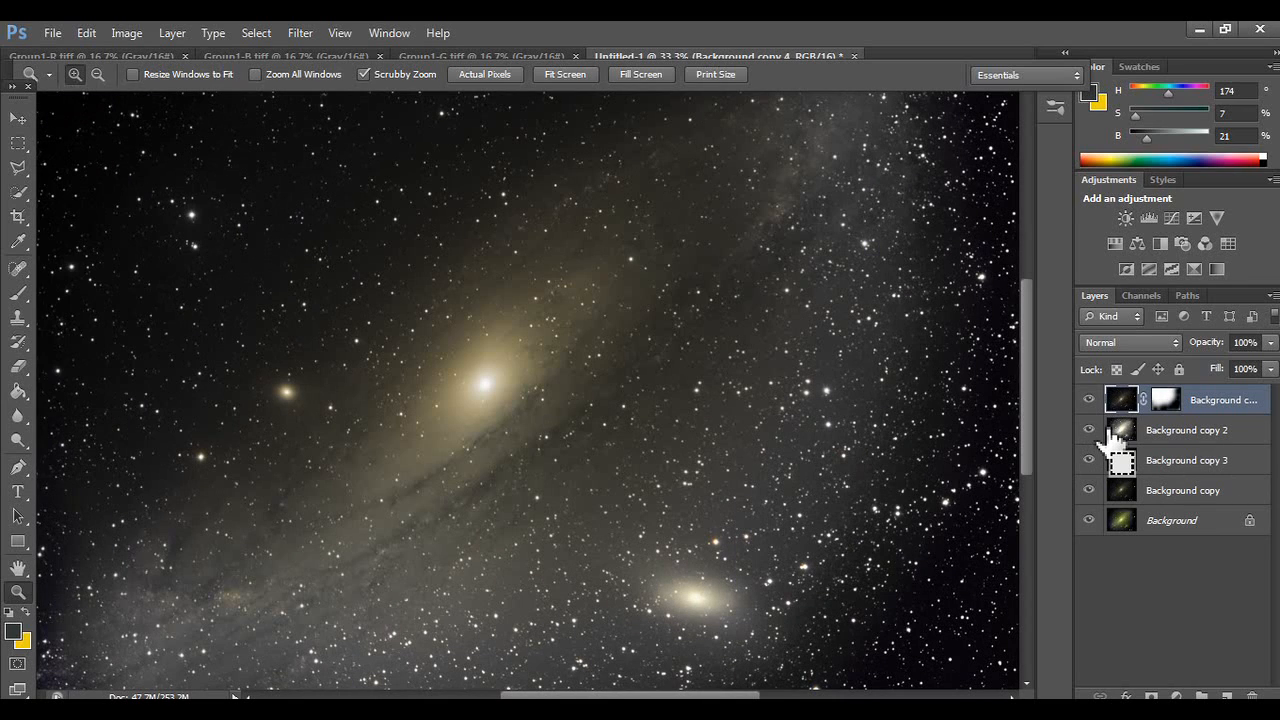
pyautogui.hotkey('ctrl', 'alt', 'z')
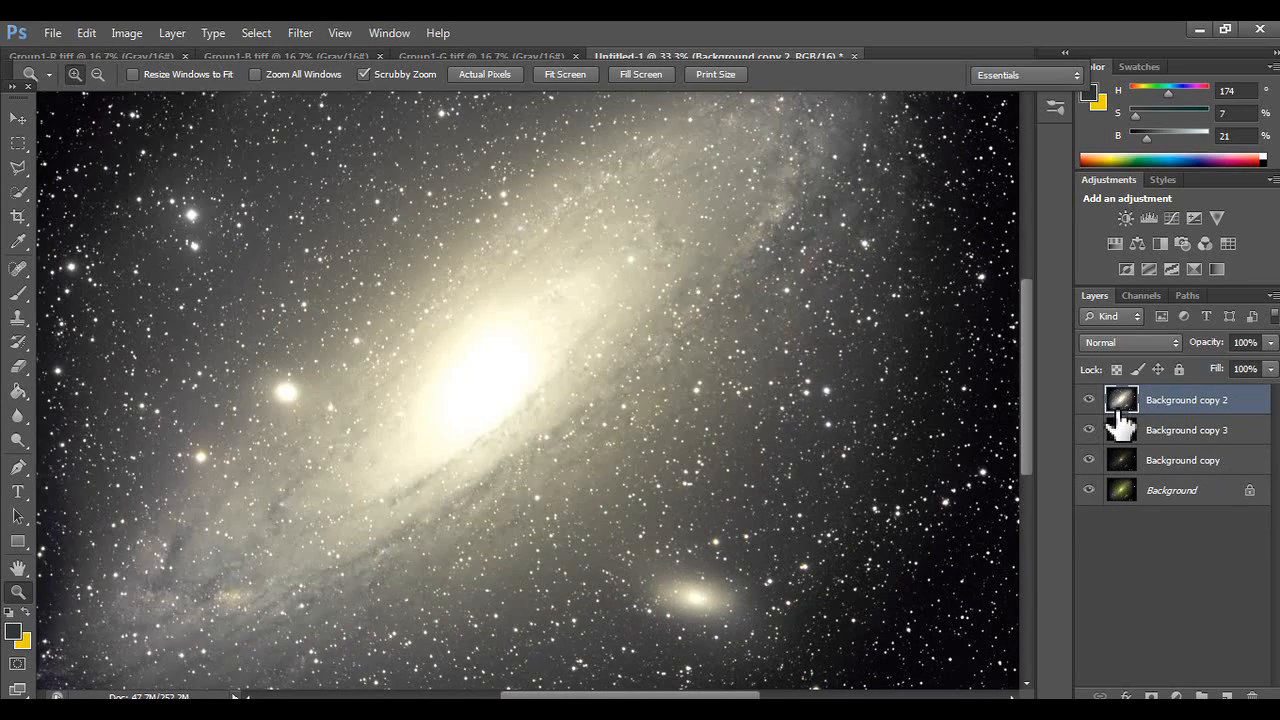
pyautogui.hotkey('ctrl', 'alt', 'z')
# - Hide Background copy and toggle Background copy 3's visibility to compare the processed galaxy with the original Background layer
pyautogui.rightClick(892, 450)
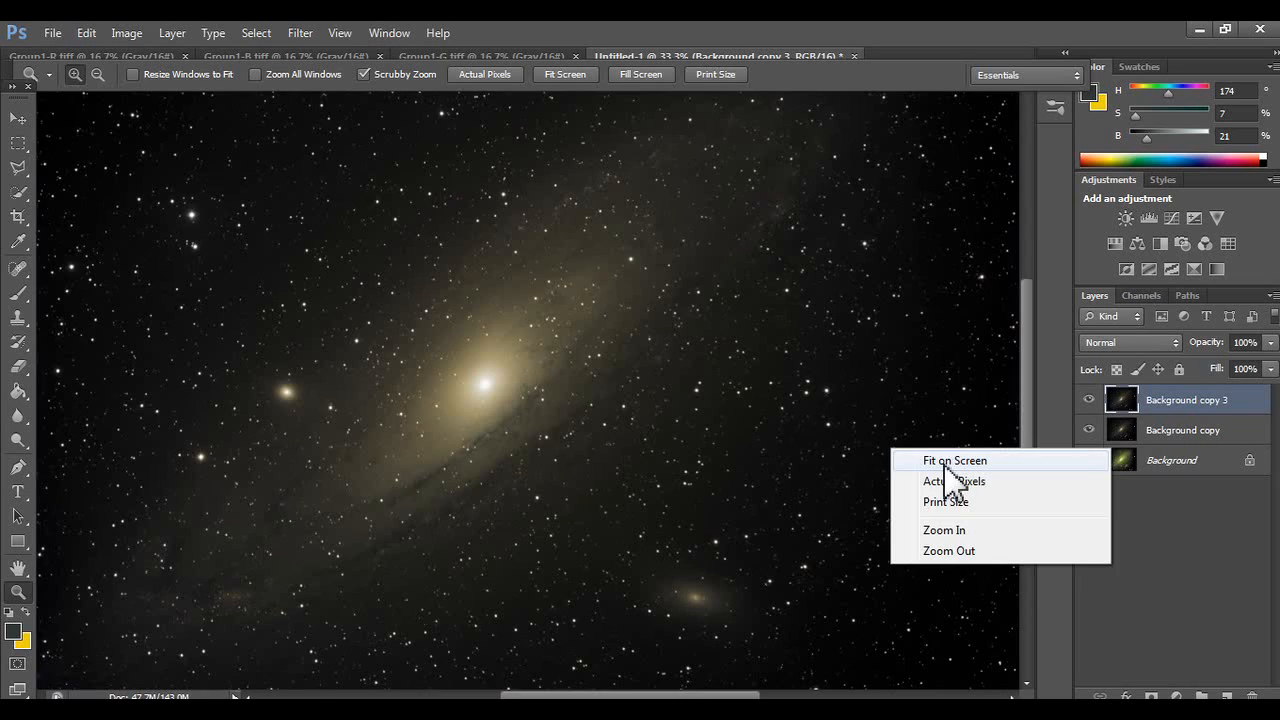
pyautogui.click(951, 461)
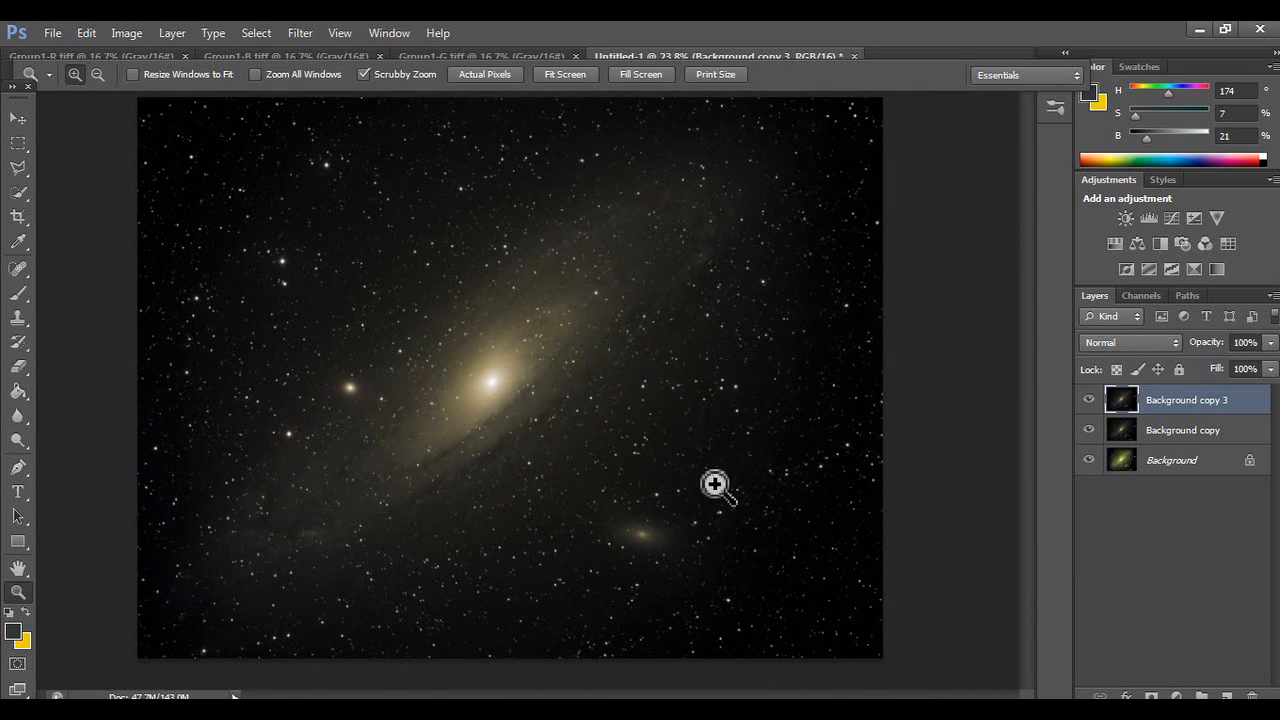
pyautogui.moveTo(1088, 432); pyautogui.dragTo(1090, 405)
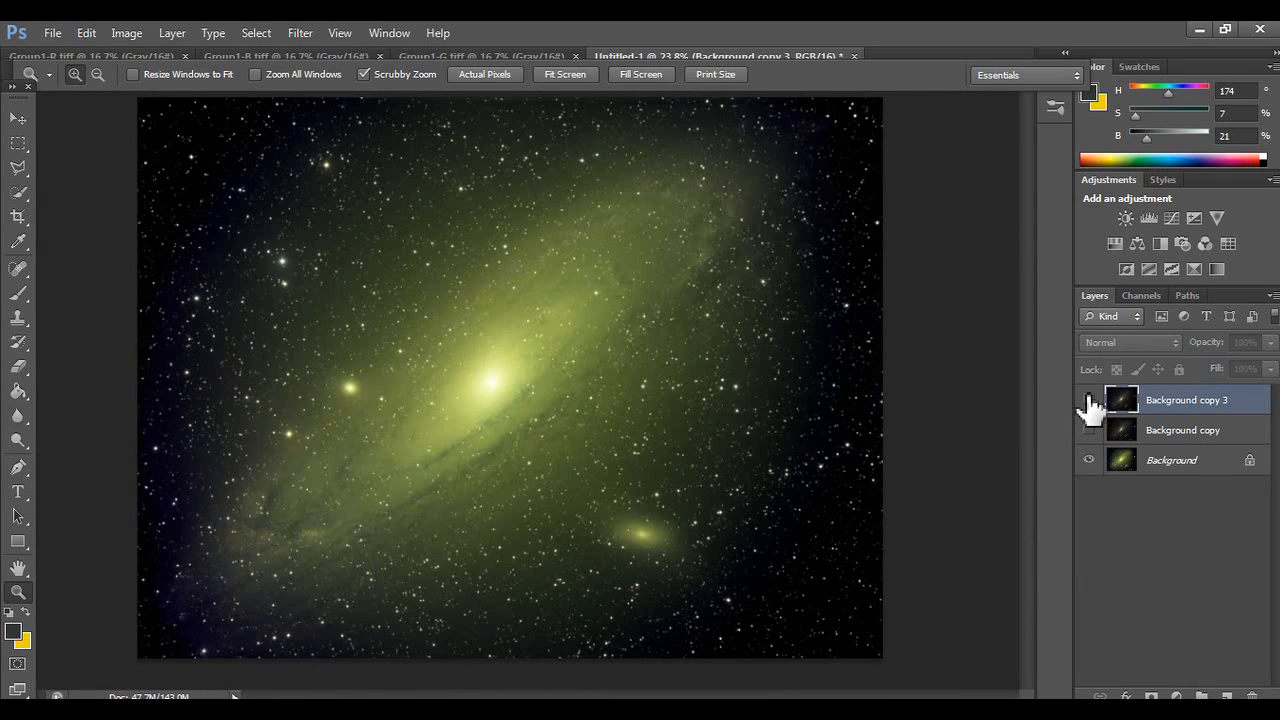
pyautogui.click(1090, 402)
pyautogui.click(1090, 402)
pyautogui.click(1090, 402)
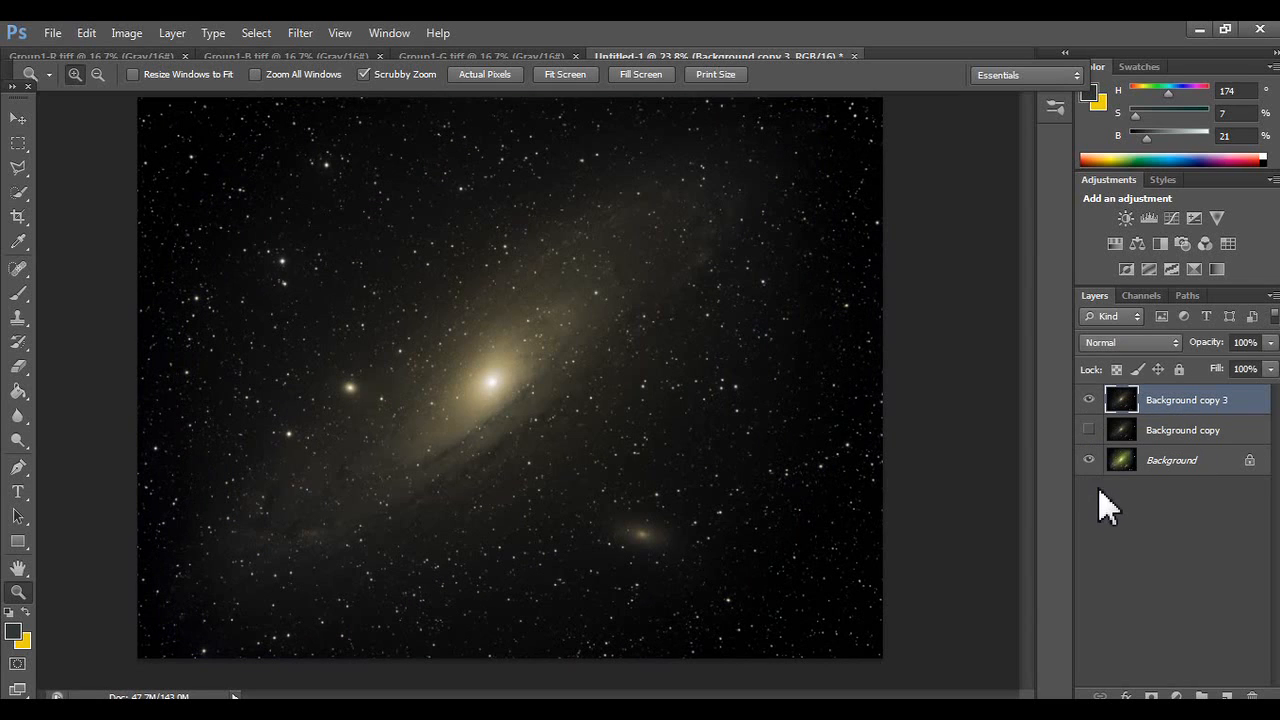
pyautogui.click(1090, 402)
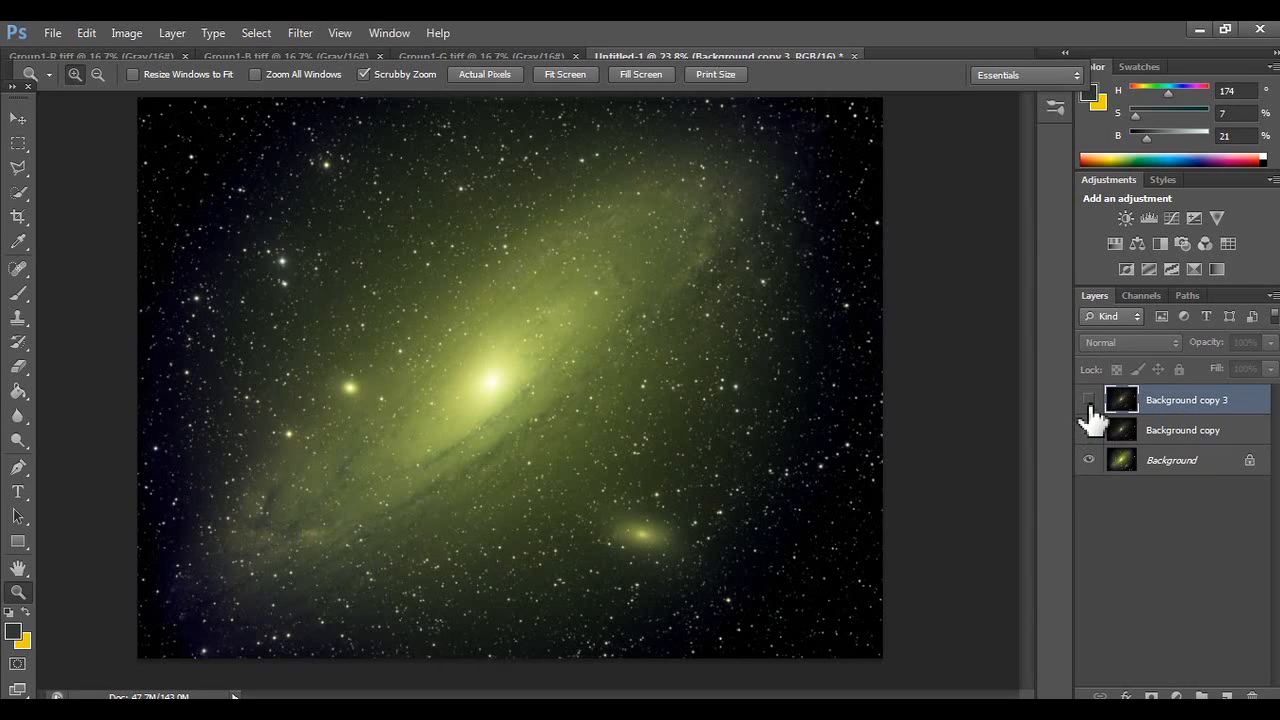
pyautogui.click(1090, 402)
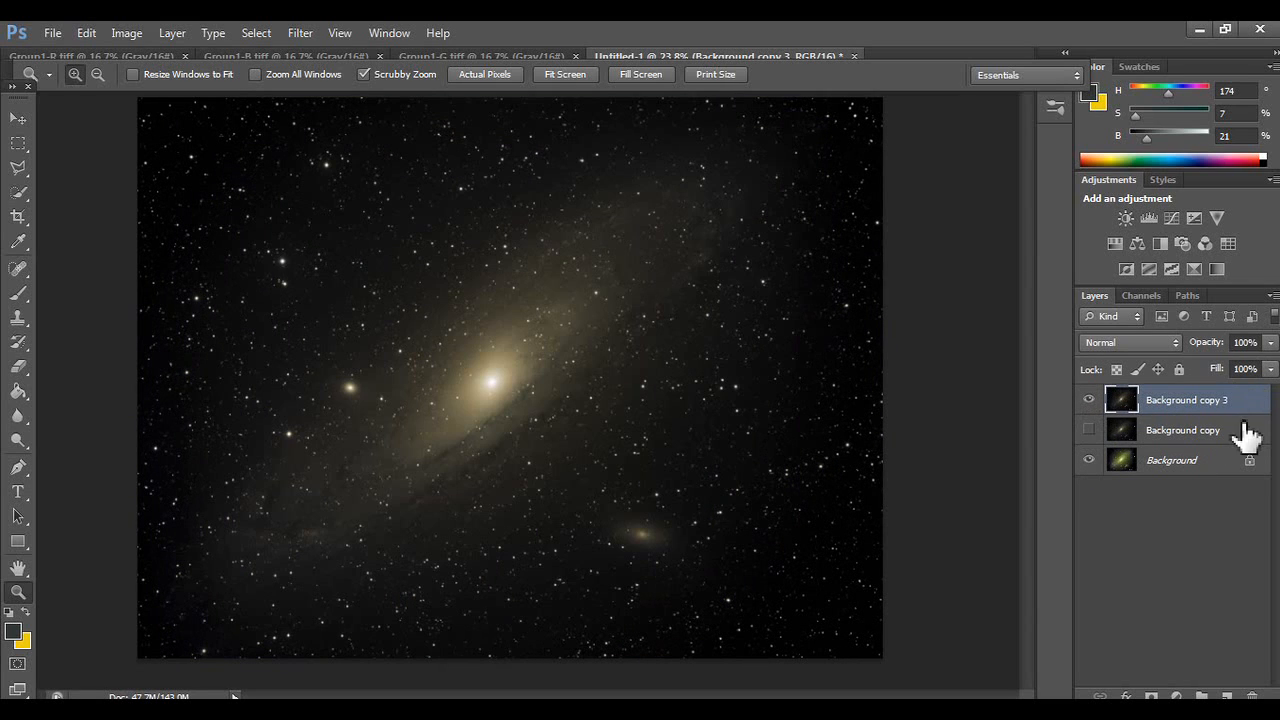